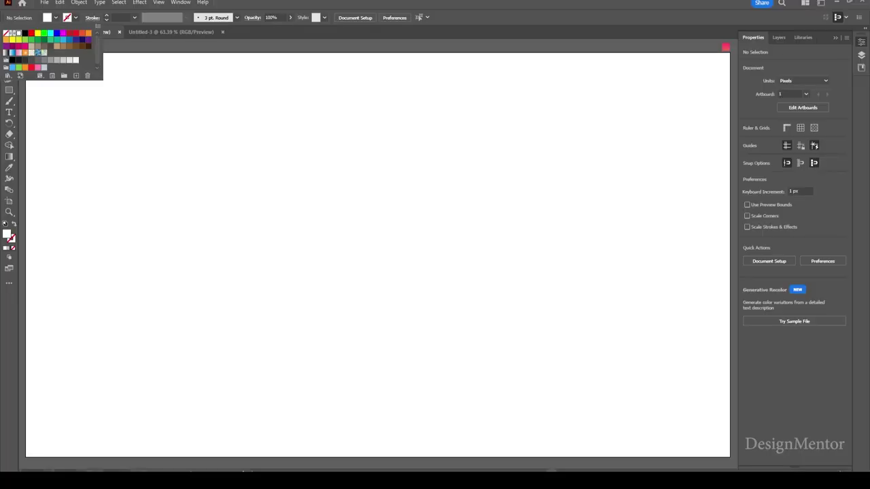
# - Draw a light grey 1000 × 1000 px square
pyautogui.click(63, 60)
pyautogui.press('Escape')
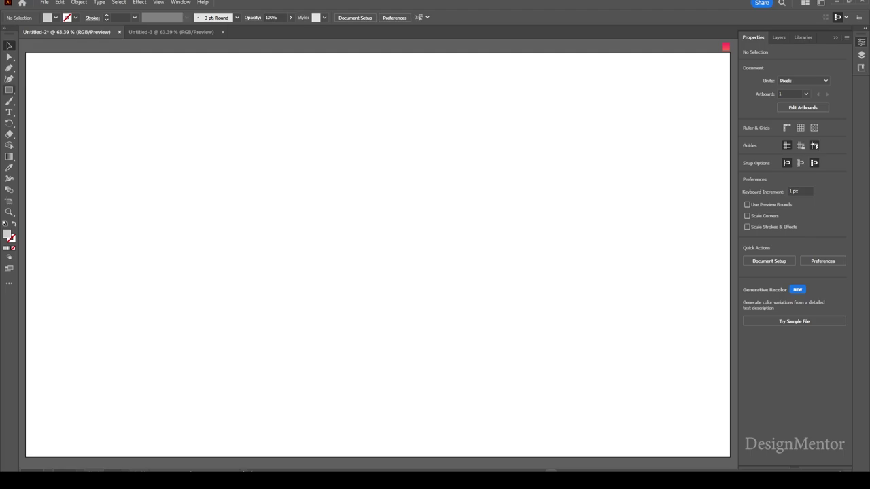
pyautogui.click(9, 90)
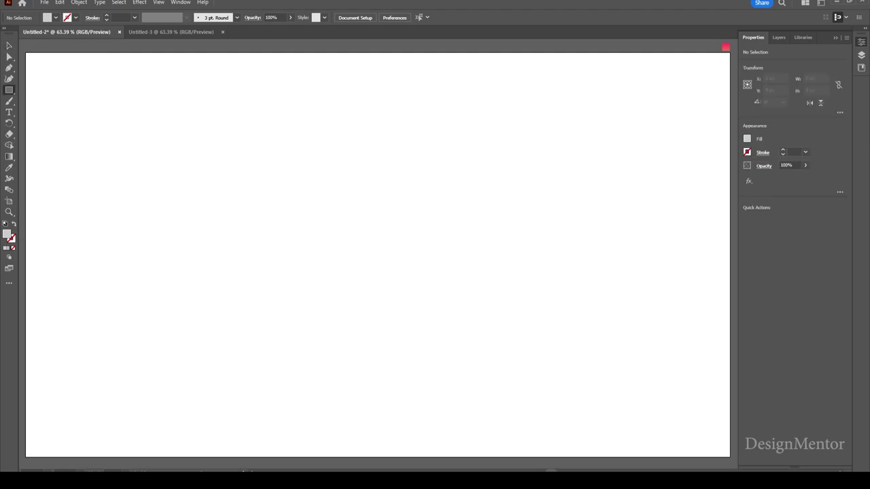
pyautogui.rightClick(9, 89)
pyautogui.click(378, 255)
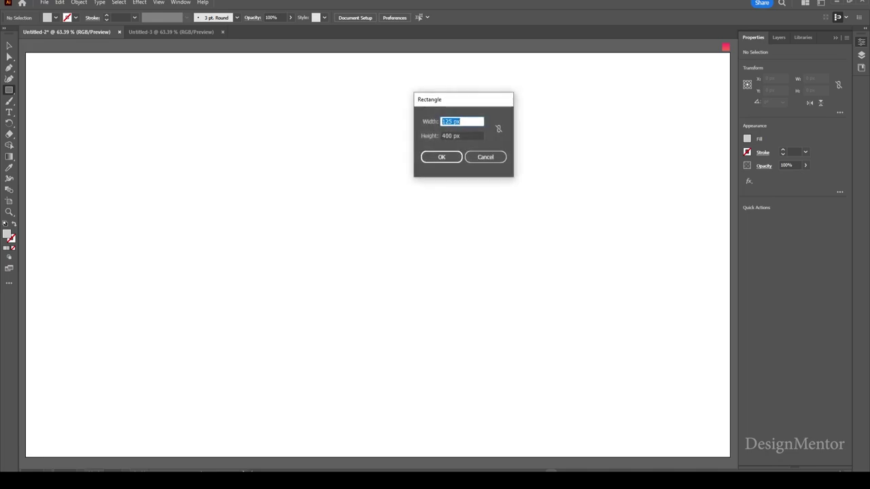
pyautogui.write('1000')
pyautogui.press('Tab')
pyautogui.write('1')
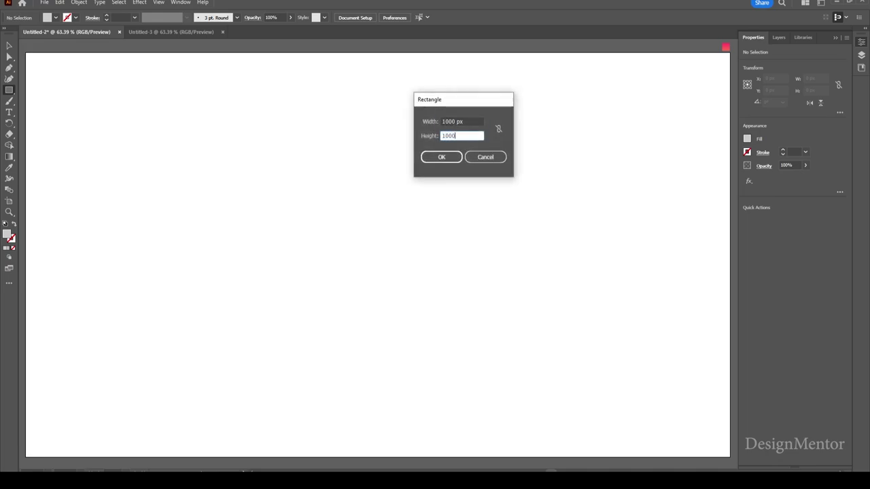
pyautogui.press('Return')
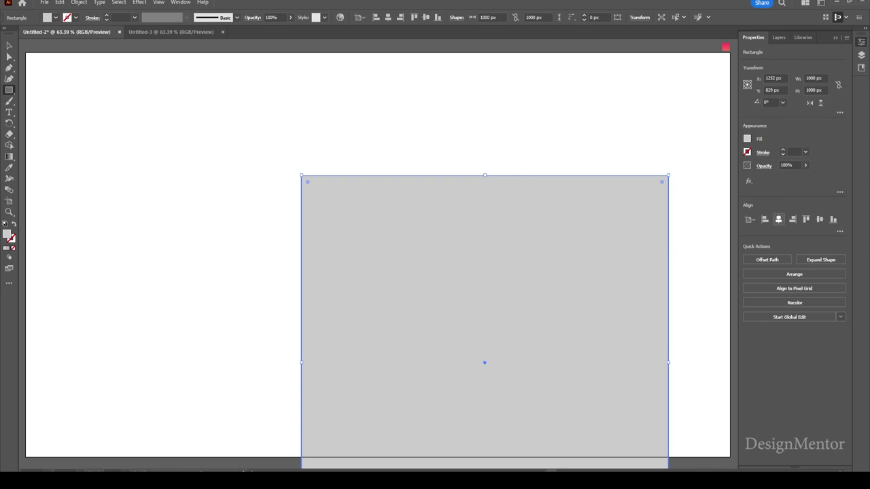
# - Centre the square on the artboard and give it the orange-to-pink gradient fill
pyautogui.click(779, 219)
pyautogui.click(819, 219)
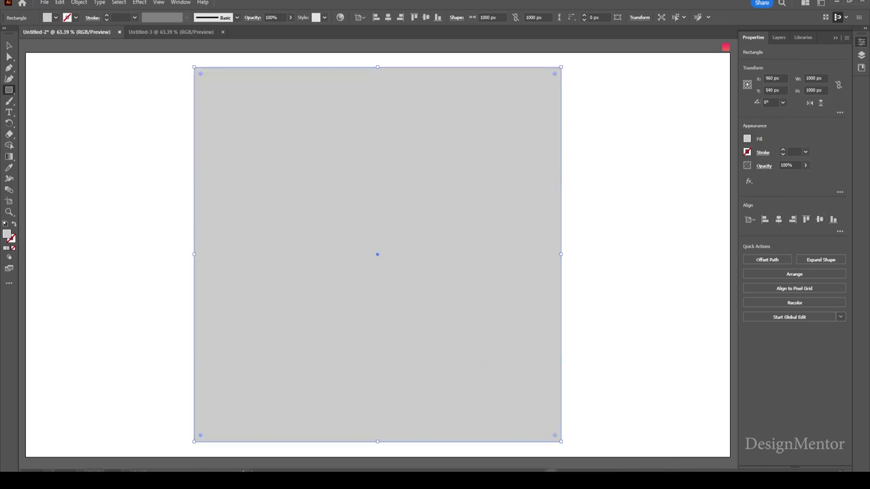
pyautogui.press('i')
pyautogui.click(726, 47)
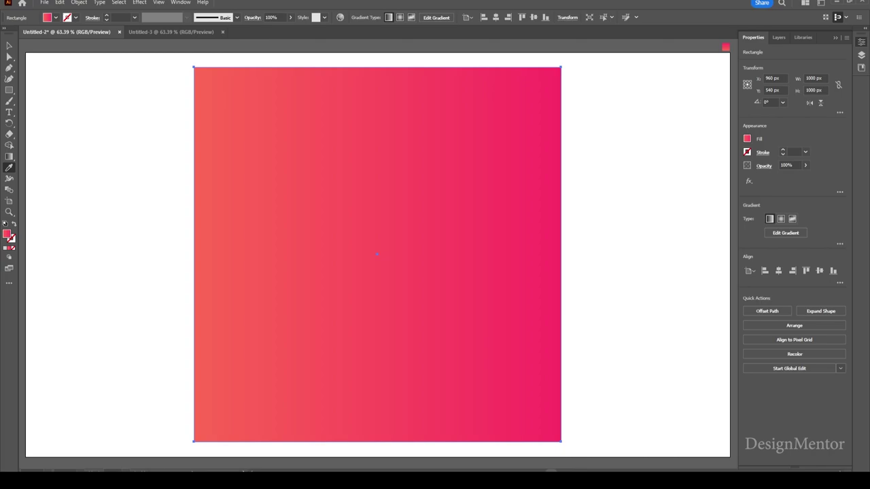
# - Run the gradient top to bottom and round the square's corners to about 125 px
pyautogui.press('g')
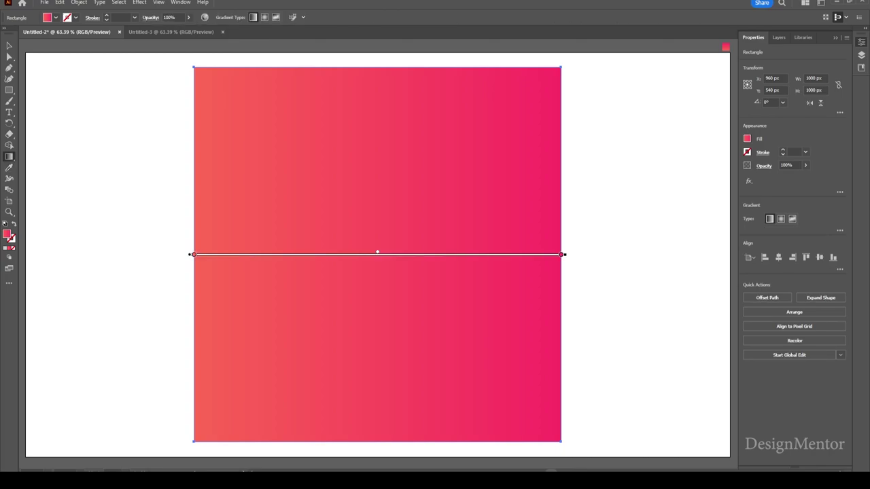
pyautogui.moveTo(374, 76); pyautogui.dragTo(378, 430)
pyautogui.press('v')
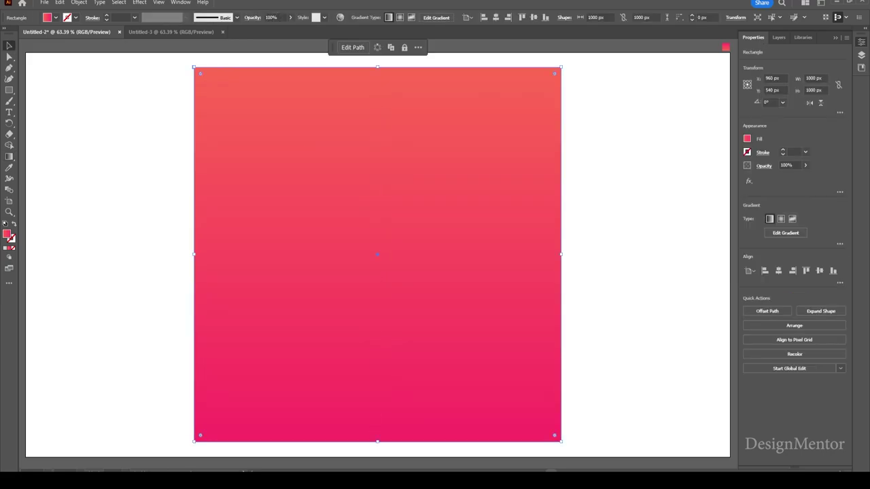
pyautogui.moveTo(201, 73); pyautogui.dragTo(240, 114)
pyautogui.hotkey('ctrl', 'shift', 'a')
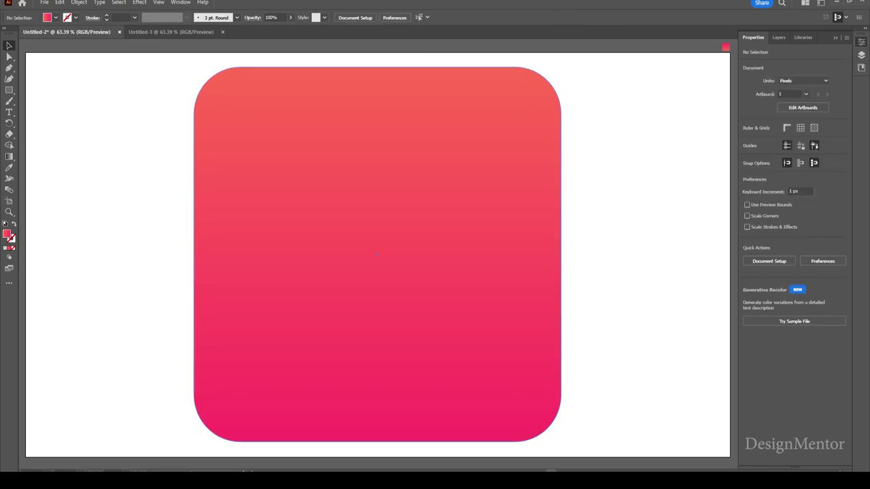
# - Lock the gradient square and set the fill colour to white
pyautogui.click(79, 2)
pyautogui.moveTo(90, 77)
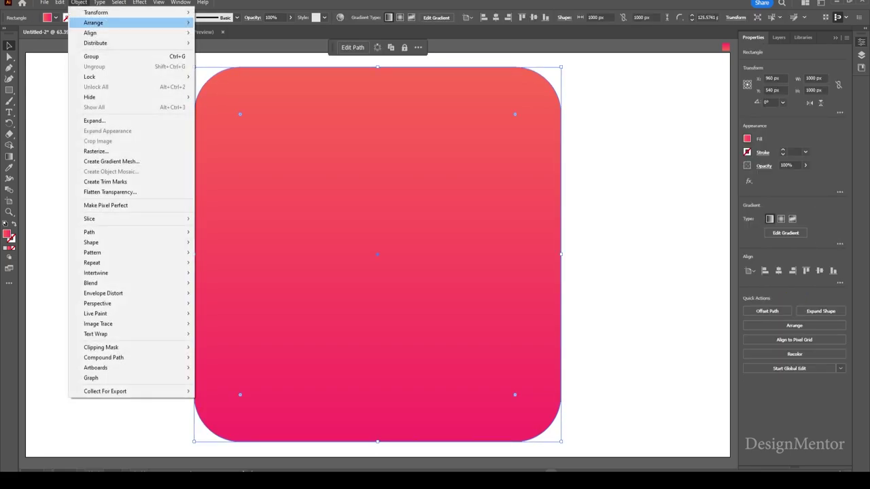
pyautogui.click(218, 76)
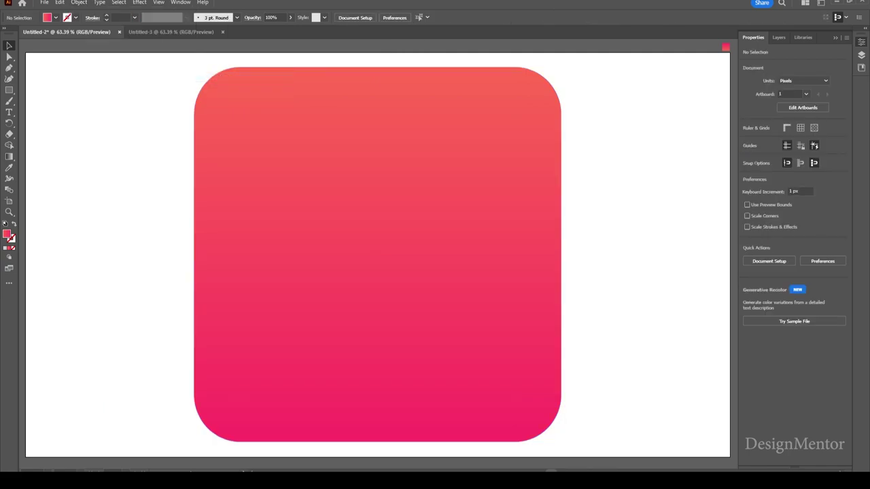
pyautogui.click(56, 17)
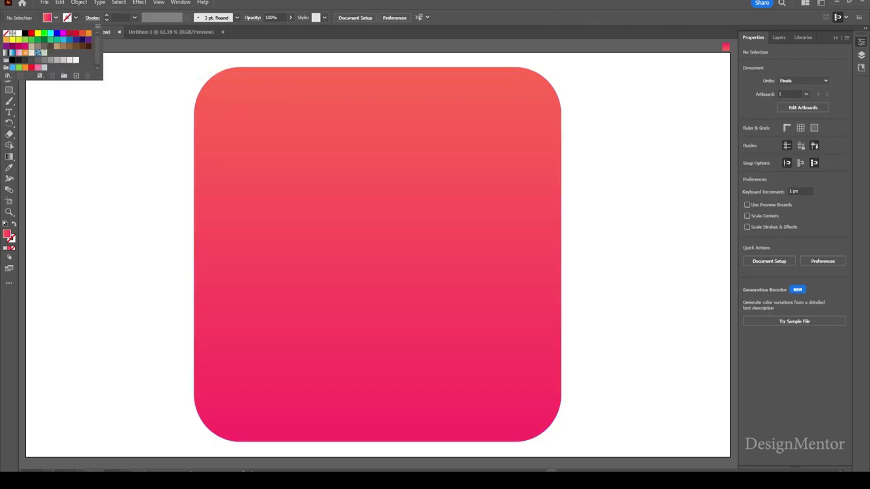
pyautogui.click(11, 32)
# - Draw a 600 × 600 px white square centred on the artboard
pyautogui.click(9, 89)
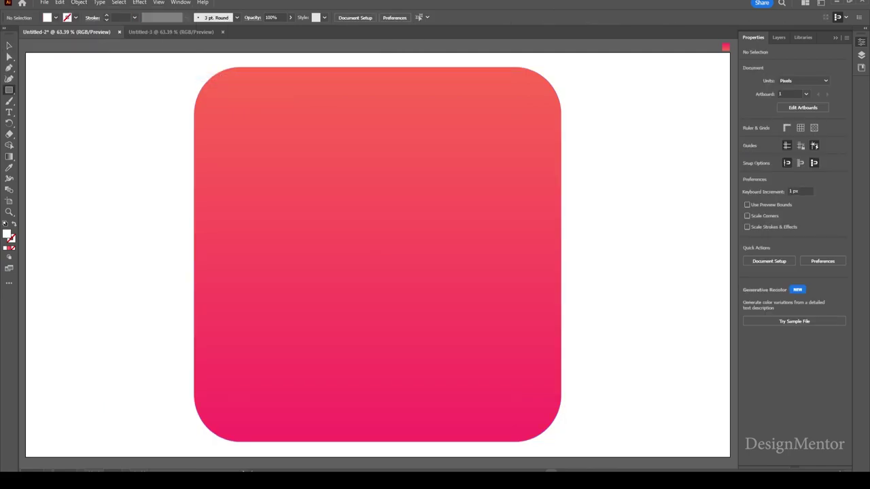
pyautogui.click(414, 96)
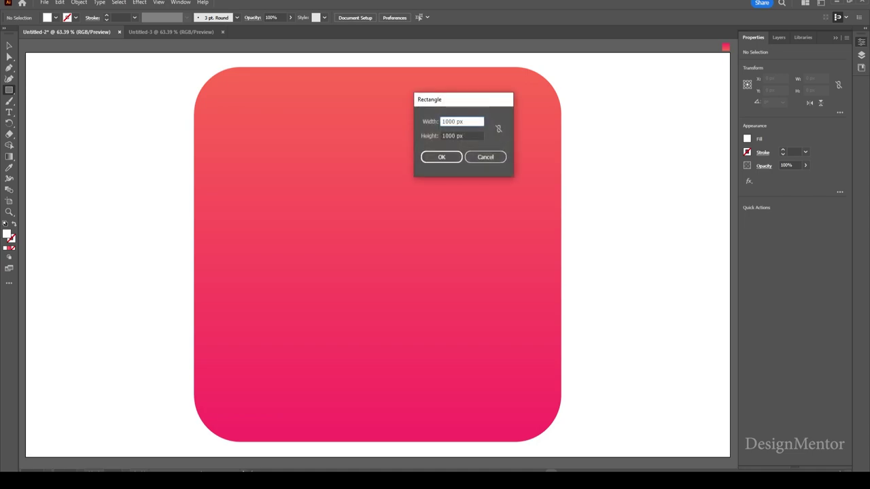
pyautogui.write('600')
pyautogui.press('Tab')
pyautogui.write('6')
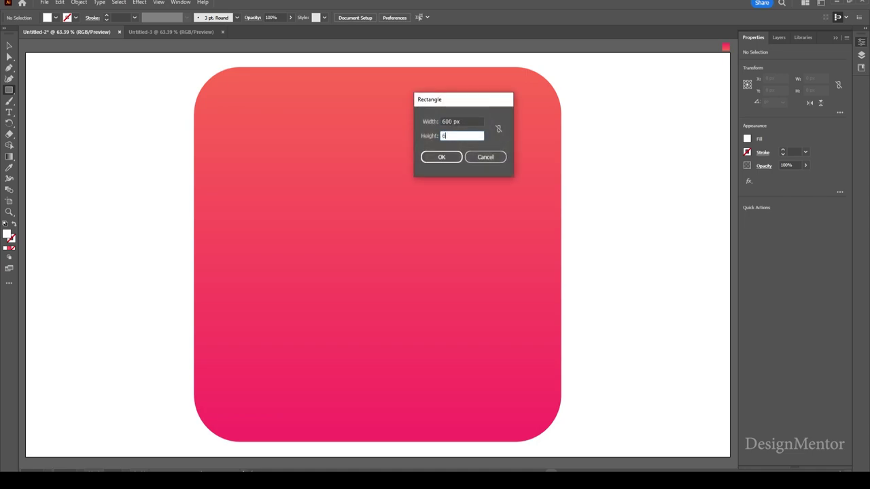
pyautogui.press('Return')
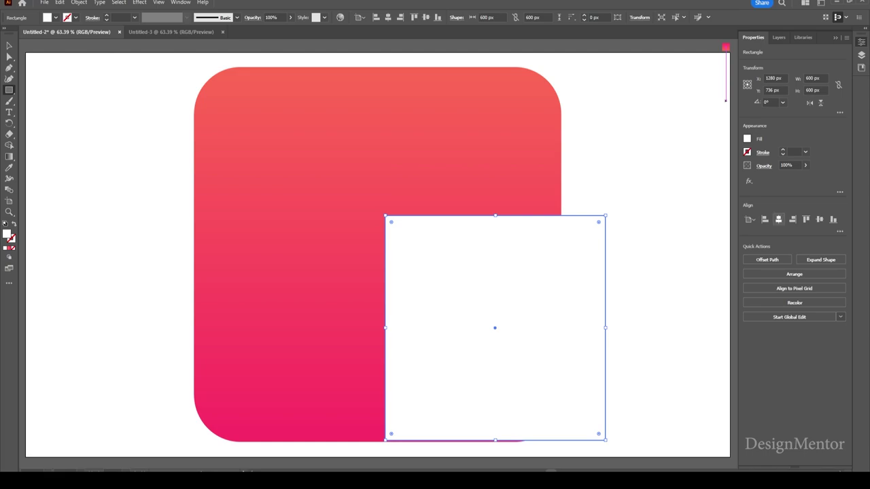
pyautogui.click(779, 219)
pyautogui.click(820, 219)
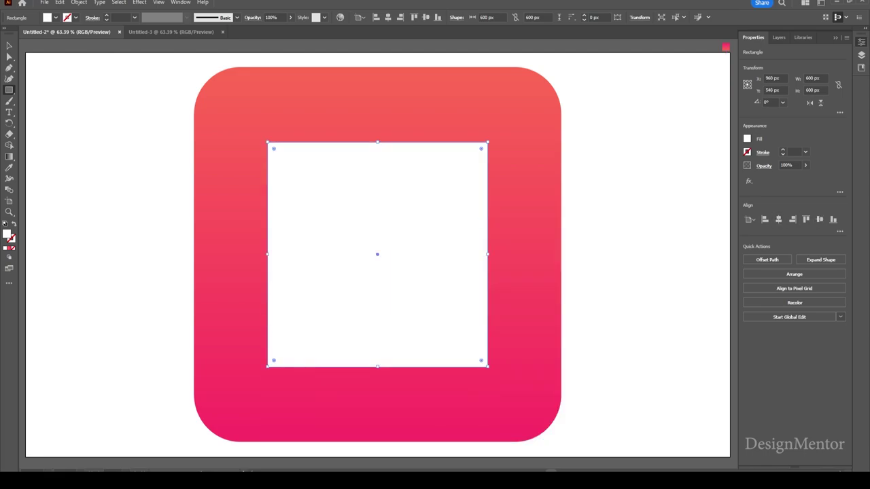
# - Round the white square's corners to about 82 px
pyautogui.press('v')
pyautogui.moveTo(273, 148); pyautogui.dragTo(297, 173)
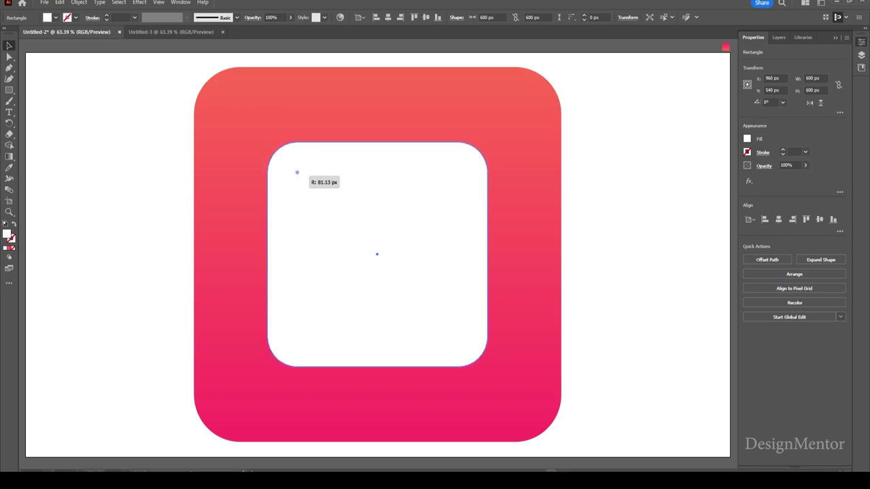
pyautogui.click(632, 272)
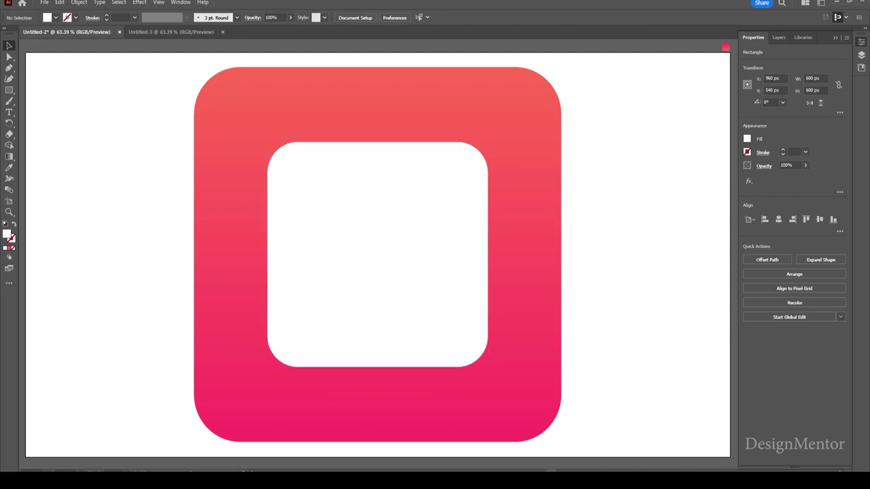
pyautogui.click(378, 254)
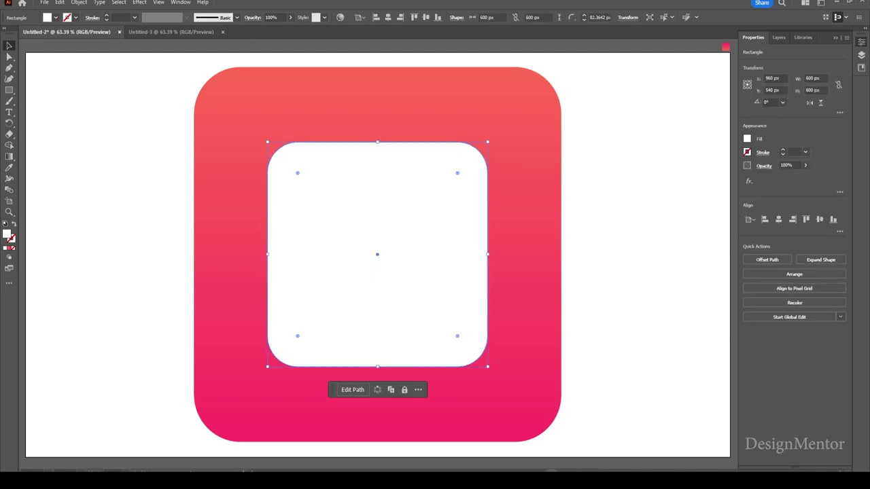
pyautogui.hotkey('ctrl', 'shift', 'a')
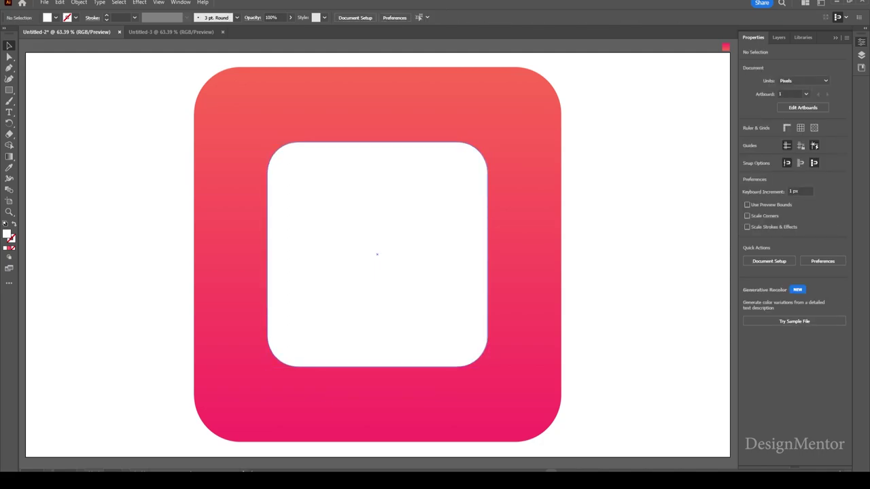
pyautogui.click(377, 255)
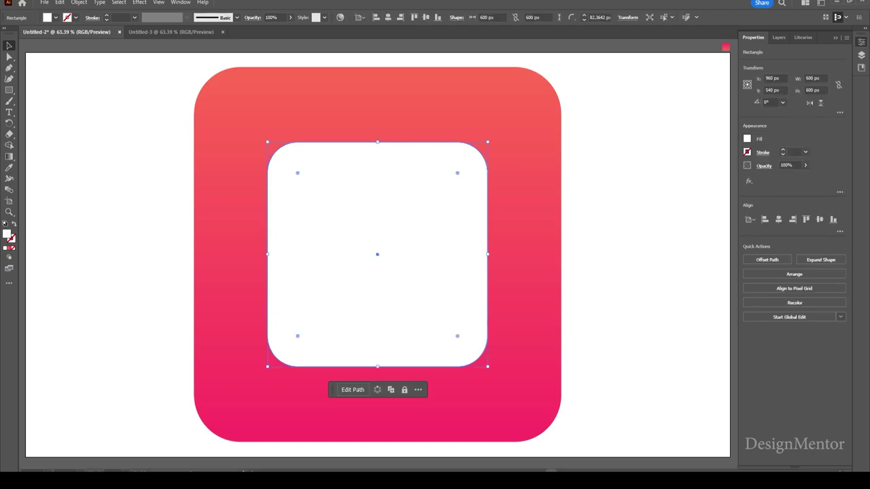
pyautogui.hotkey('ctrl', 'shift', 'a')
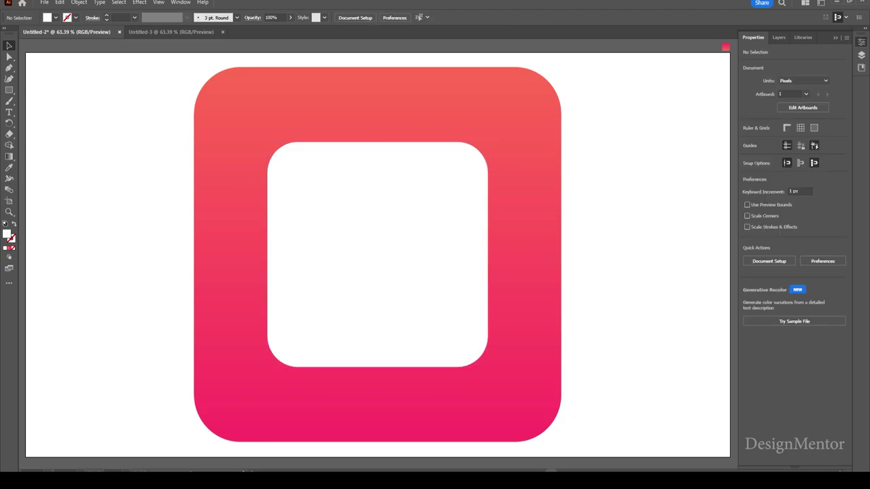
pyautogui.click(9, 89)
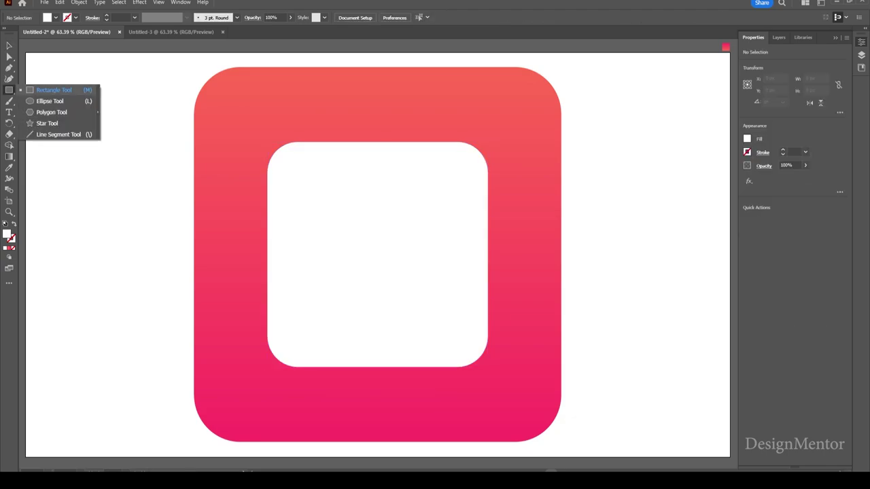
# - Set the ellipse fill to the pink gradient sampled from the artwork
pyautogui.click(50, 100)
pyautogui.click(56, 18)
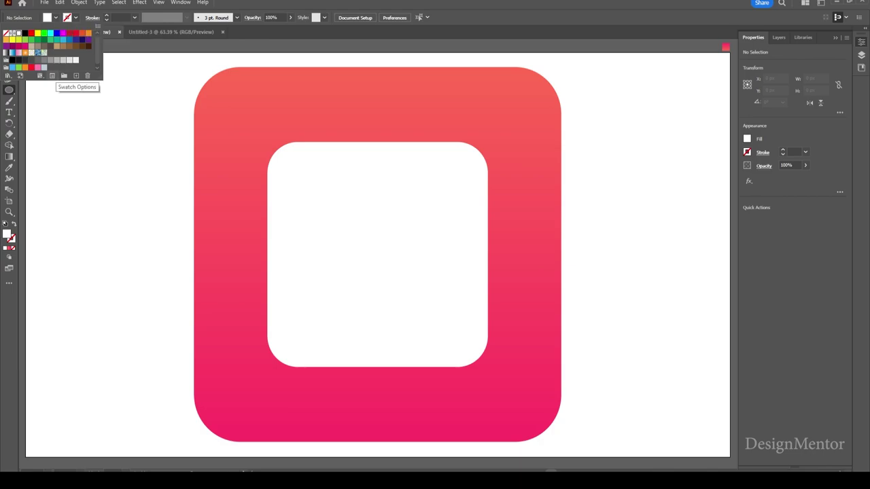
pyautogui.press('Escape')
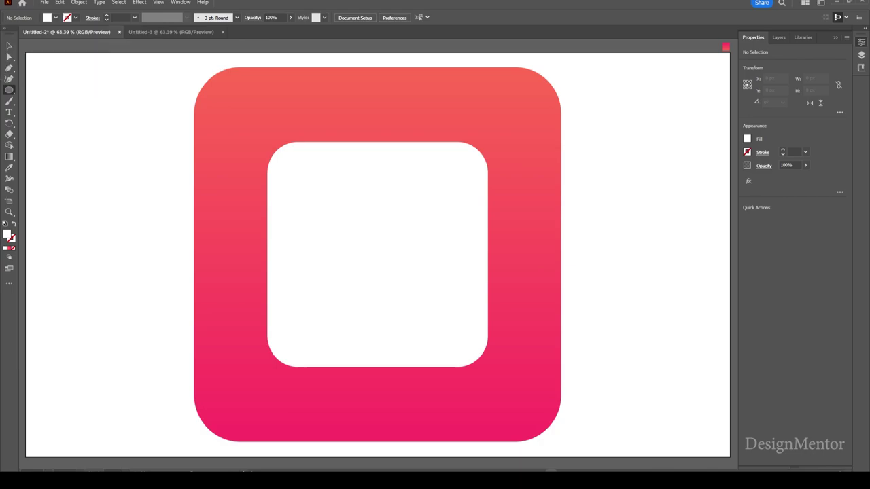
pyautogui.press('i')
pyautogui.click(231, 238)
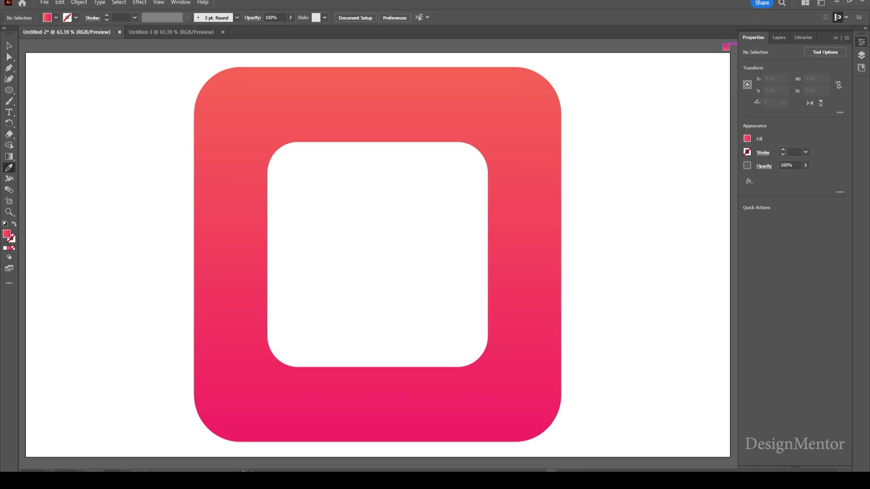
pyautogui.press('l')
# - Create a 100 × 100 px circle centred on the artboard
pyautogui.click(377, 255)
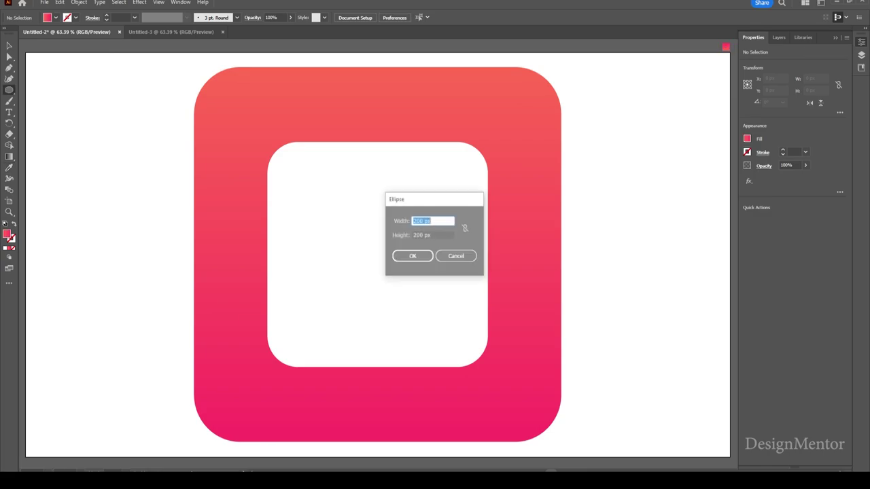
pyautogui.write('100')
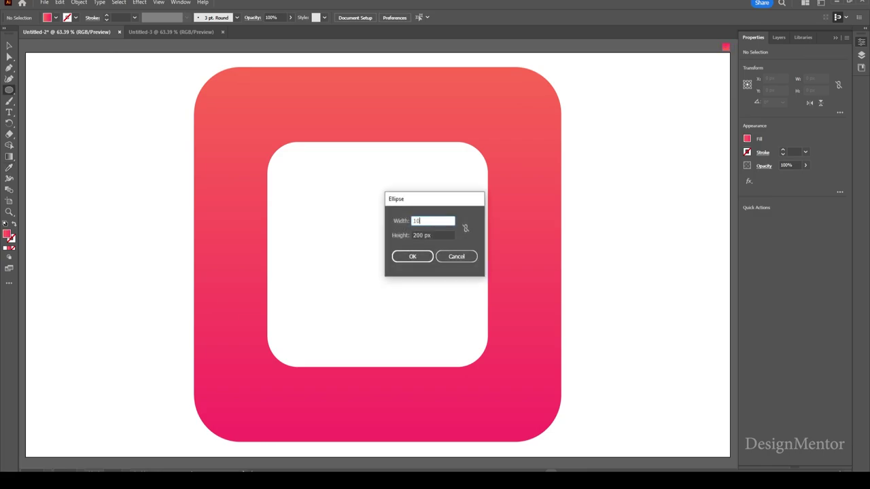
pyautogui.press('Tab')
pyautogui.write('100')
pyautogui.press('Return')
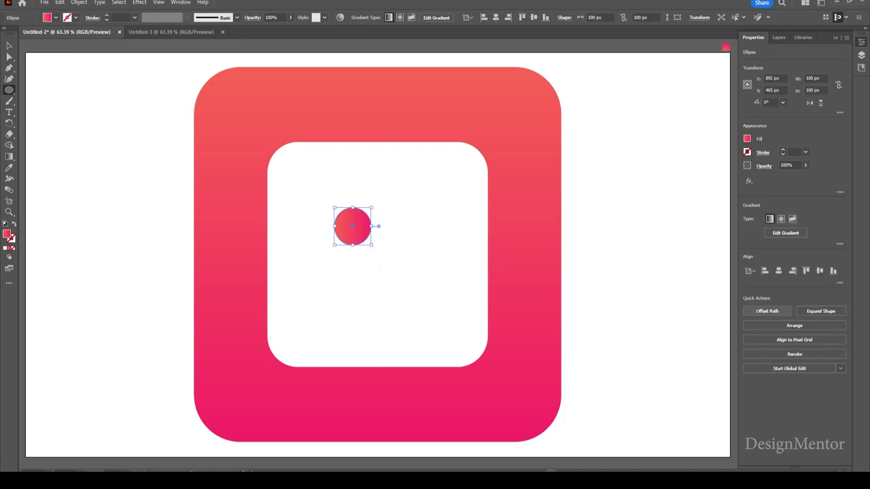
pyautogui.click(778, 271)
pyautogui.click(820, 270)
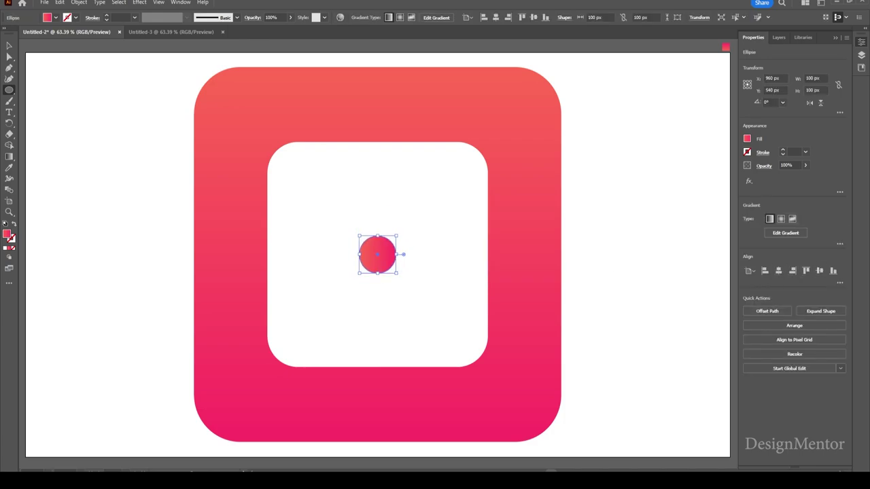
# - Move the circle to the white square's upper-left corner
pyautogui.press('v')
pyautogui.moveTo(377, 250)
pyautogui.mouseDown()
pyautogui.moveTo(374, 171)
pyautogui.moveTo(293, 171)
pyautogui.moveTo(304, 180)
pyautogui.mouseUp()
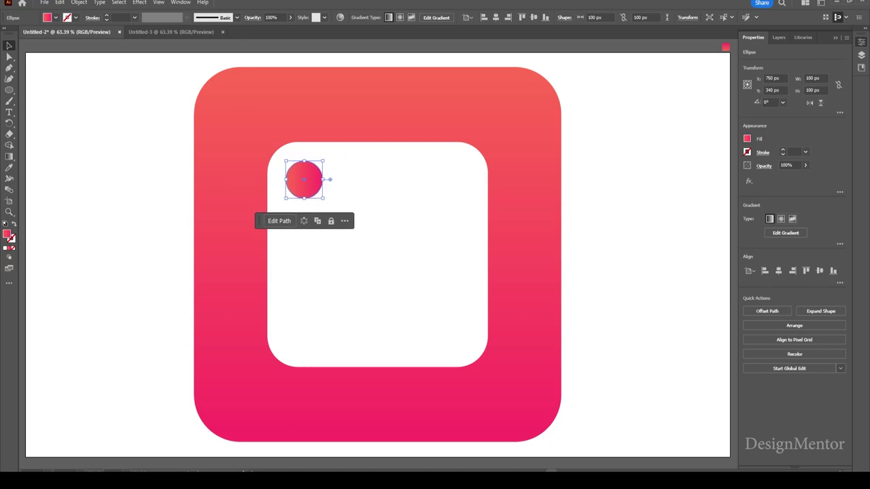
pyautogui.hotkey('ctrl', 'shift', 'a')
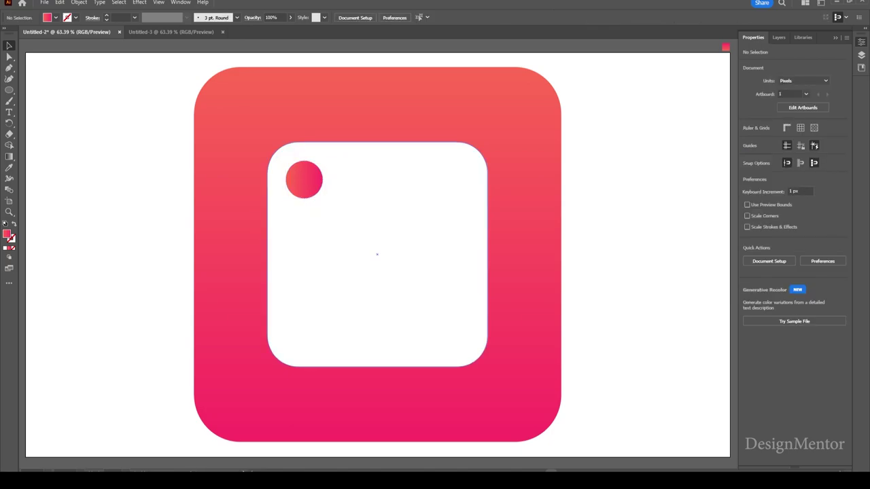
# - Divide the white square along the circle with Pathfinder
pyautogui.click(376, 252)
pyautogui.keyDown('shift'); pyautogui.click(304, 179); pyautogui.keyUp('shift')
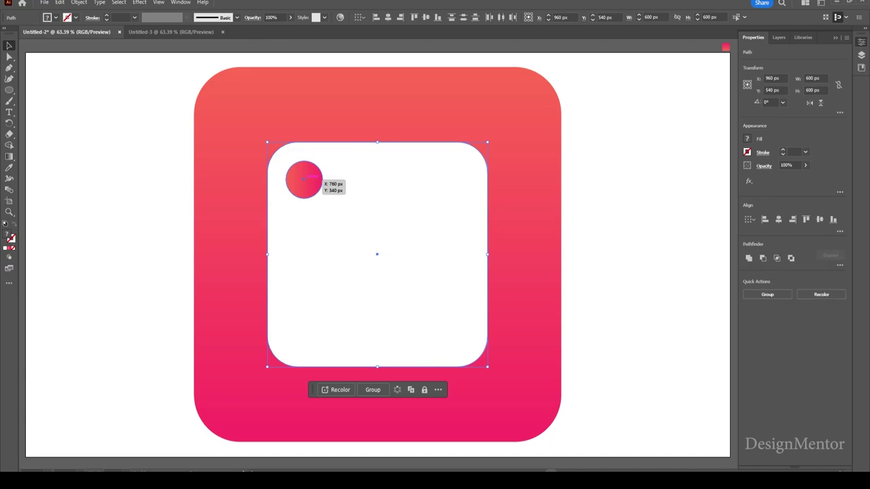
pyautogui.click(181, 2)
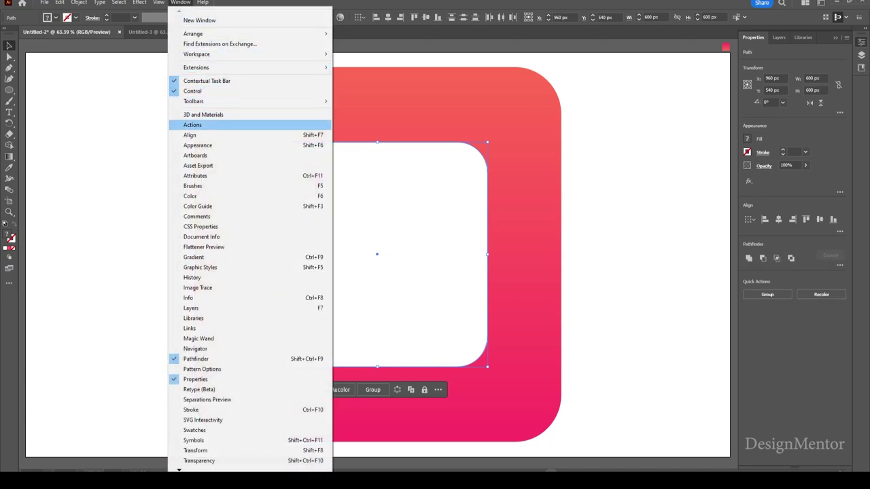
pyautogui.click(197, 145)
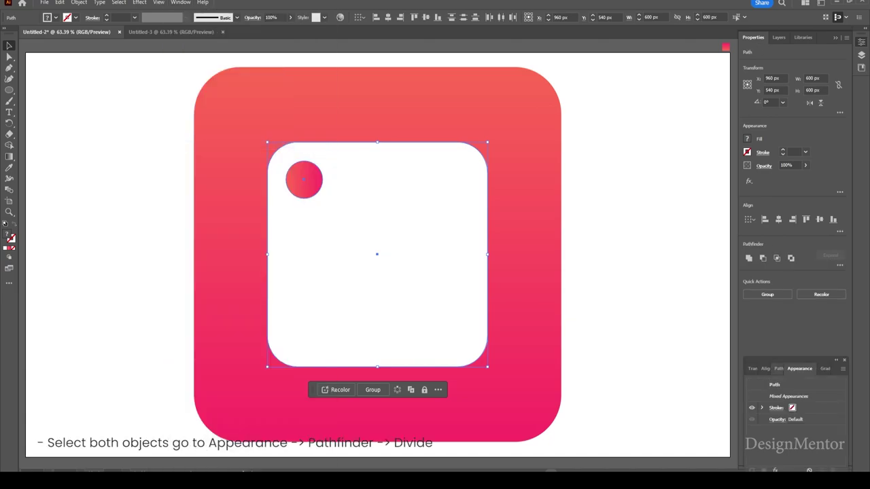
pyautogui.click(779, 368)
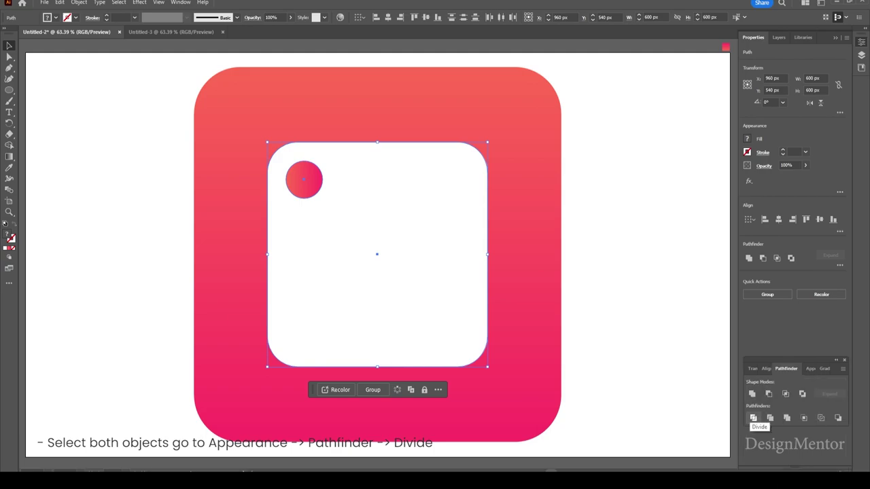
pyautogui.click(753, 418)
# - Ungroup the divided pieces
pyautogui.hotkey('ctrl', 'shift', 'a')
pyautogui.click(352, 158)
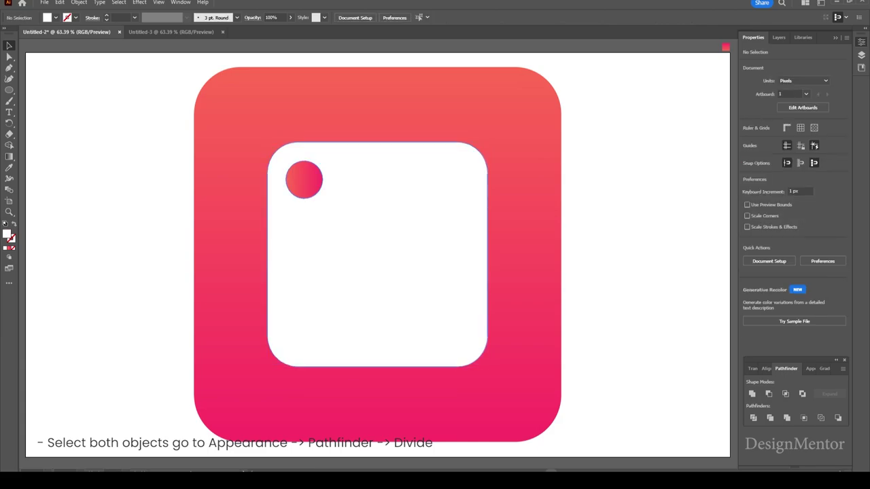
pyautogui.rightClick(352, 158)
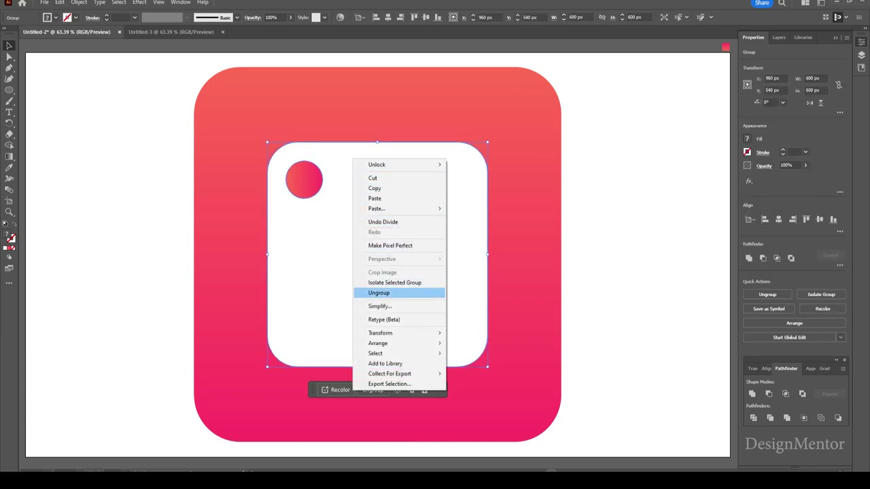
pyautogui.click(379, 293)
pyautogui.hotkey('ctrl', 'shift', 'a')
# - Make the square and circle piece one compound path (Ctrl+8) with a hole
pyautogui.click(304, 179)
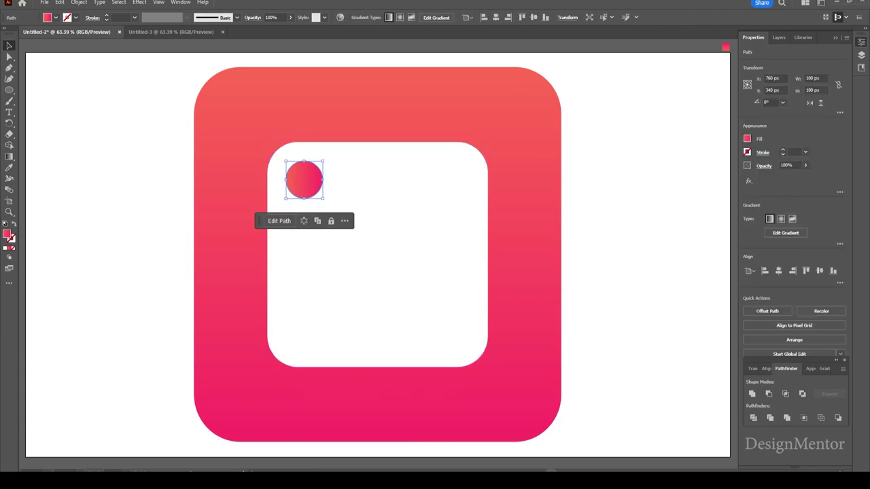
pyautogui.hotkey('ctrl', 'shift', '[')
pyautogui.hotkey('ctrl', 'shift', 'a')
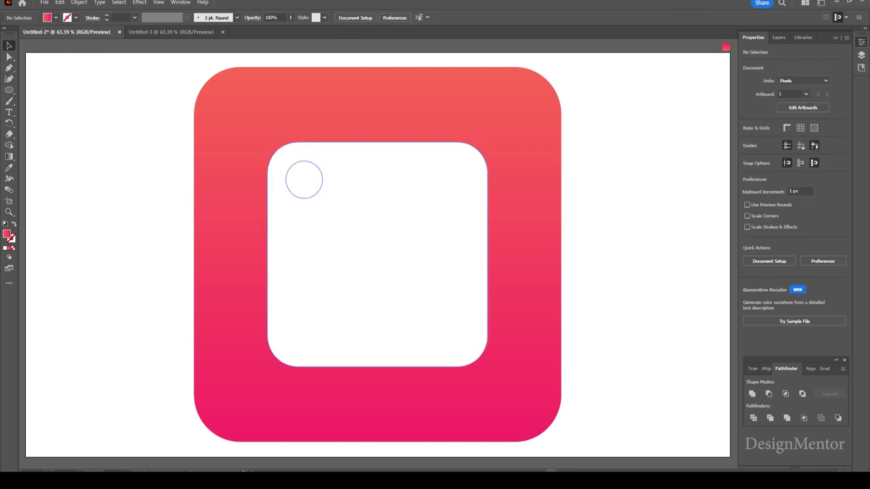
pyautogui.rightClick(303, 176)
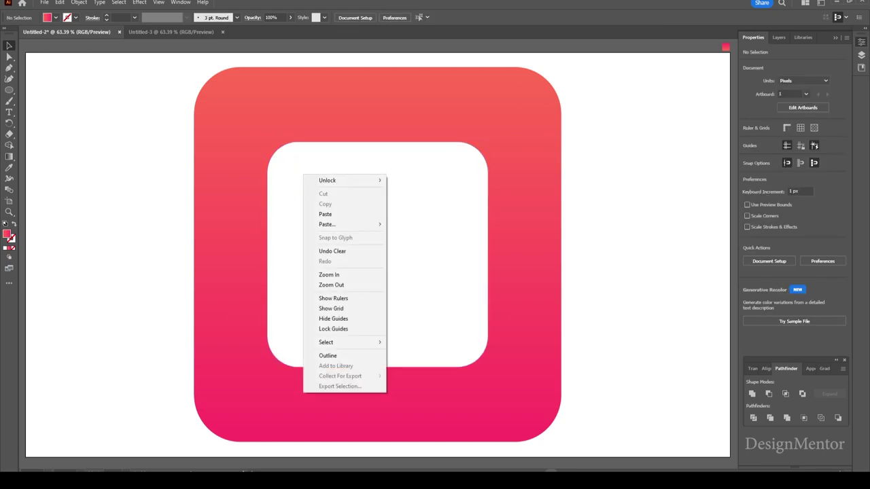
pyautogui.click(332, 251)
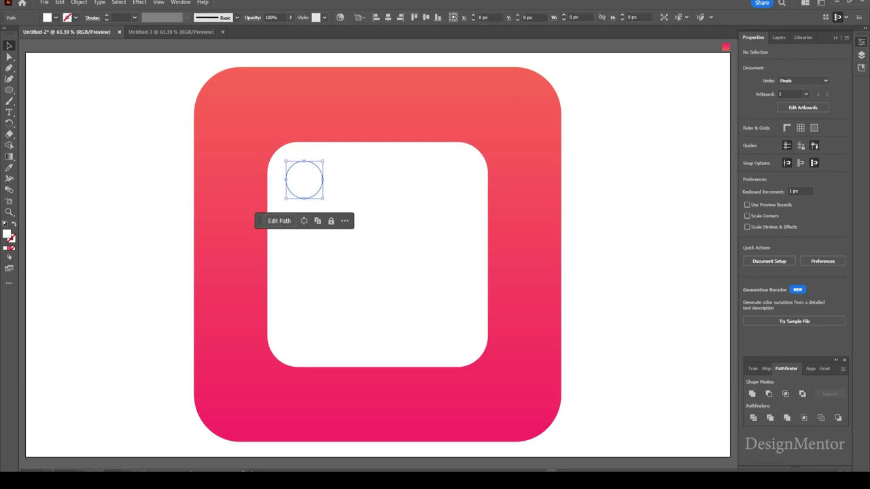
pyautogui.hotkey('ctrl', '8')
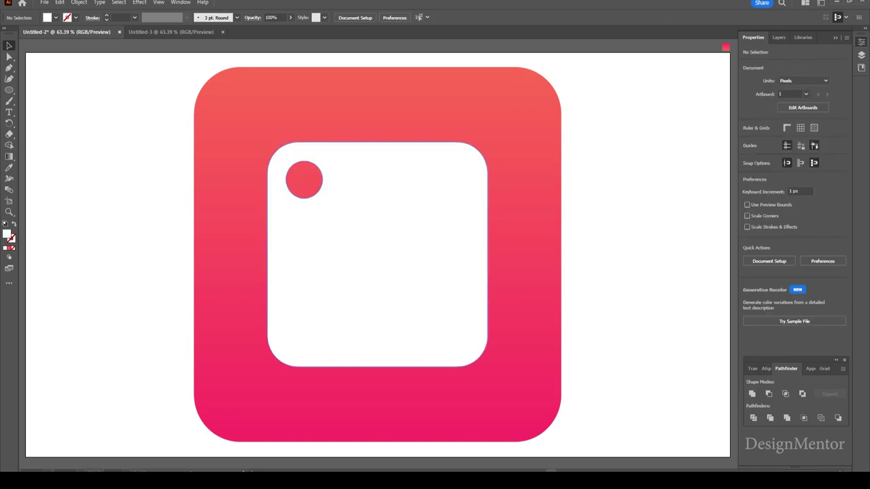
# - Rotate the holed white shape 45° into a diamond with the hole at left
pyautogui.press('e')
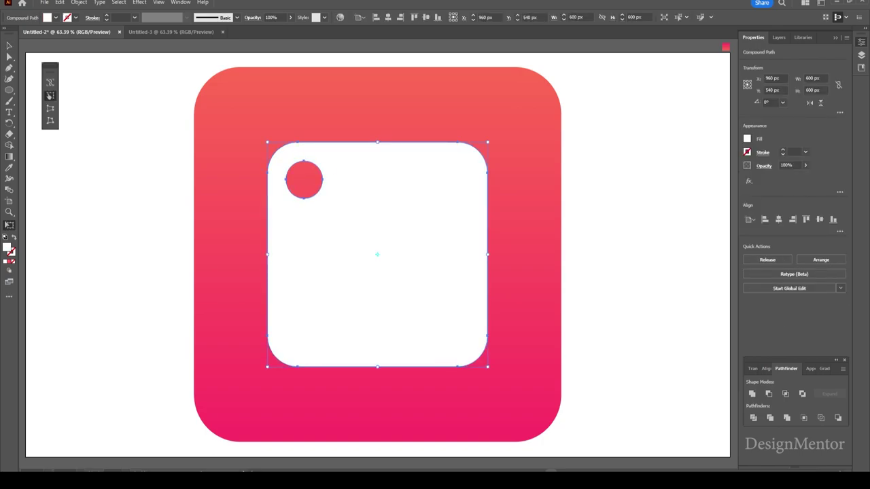
pyautogui.moveTo(265, 140); pyautogui.dragTo(230, 235)
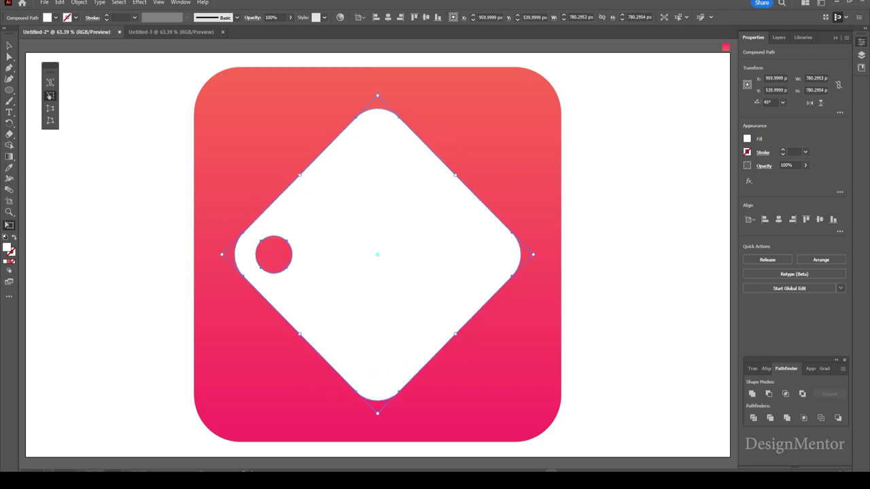
pyautogui.press('v')
pyautogui.hotkey('ctrl', 'shift', 'a')
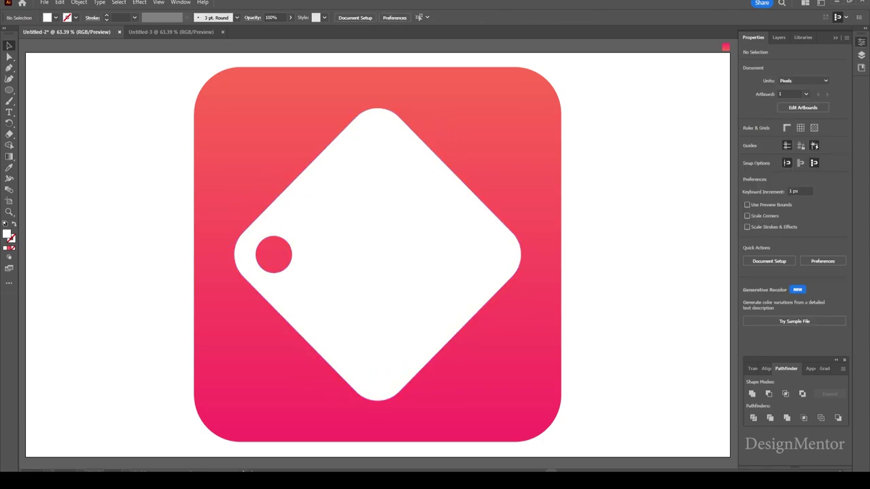
# - Reselect the white diamond and choose commands from the Object menu
pyautogui.click(377, 252)
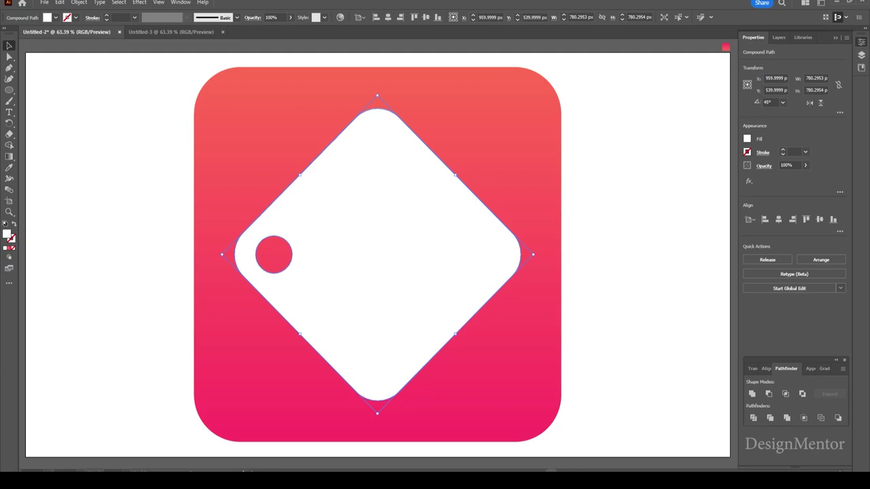
pyautogui.click(632, 204)
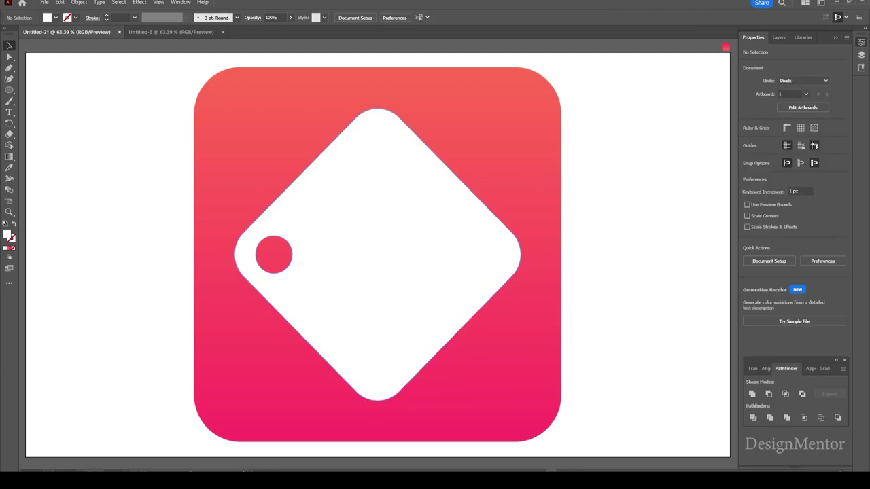
pyautogui.click(377, 252)
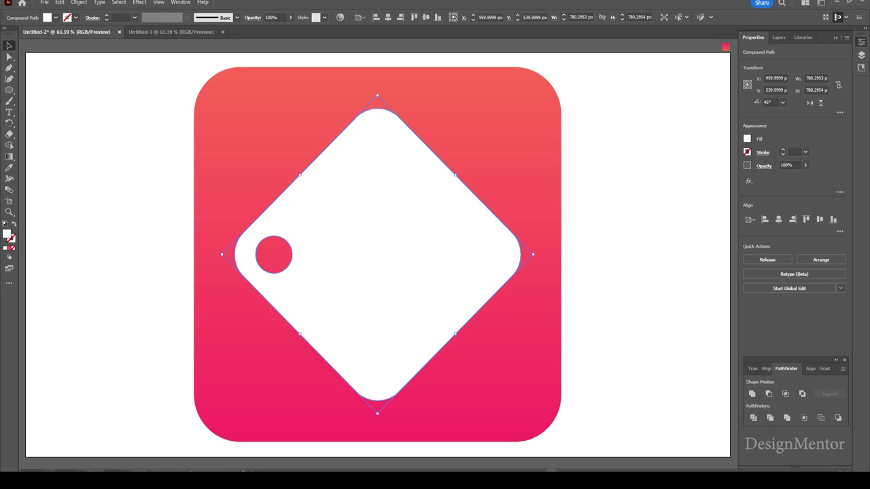
pyautogui.click(79, 2)
pyautogui.click(95, 121)
pyautogui.click(79, 2)
pyautogui.click(95, 120)
# - Add a 3D Extrude & Bevel (Classic) effect with 0 pt depth and preview on
pyautogui.click(139, 2)
pyautogui.moveTo(164, 54)
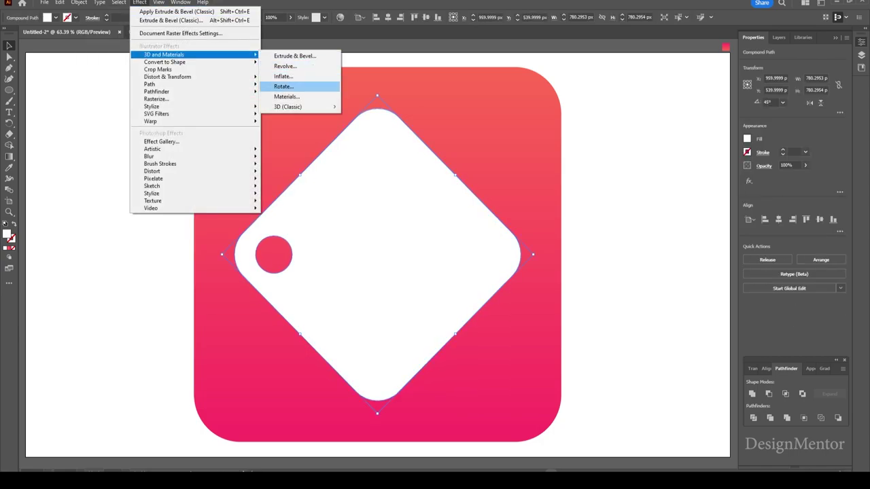
pyautogui.click(385, 107)
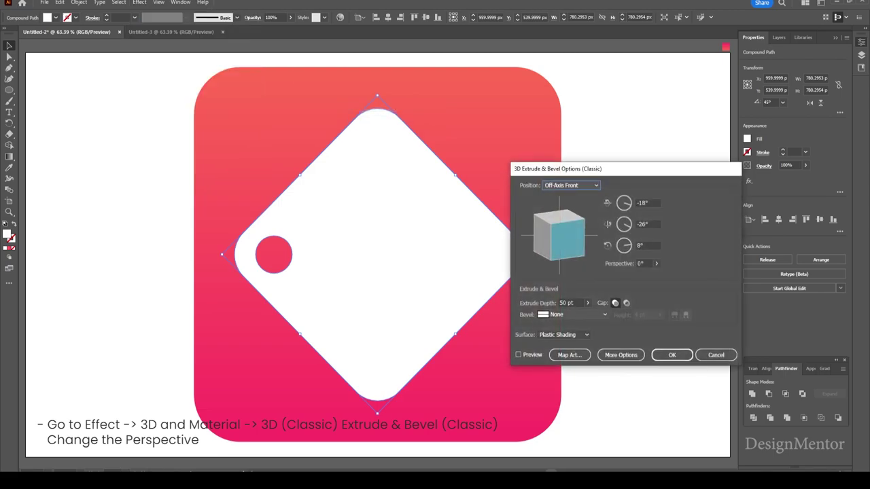
pyautogui.click(567, 304)
pyautogui.write('0')
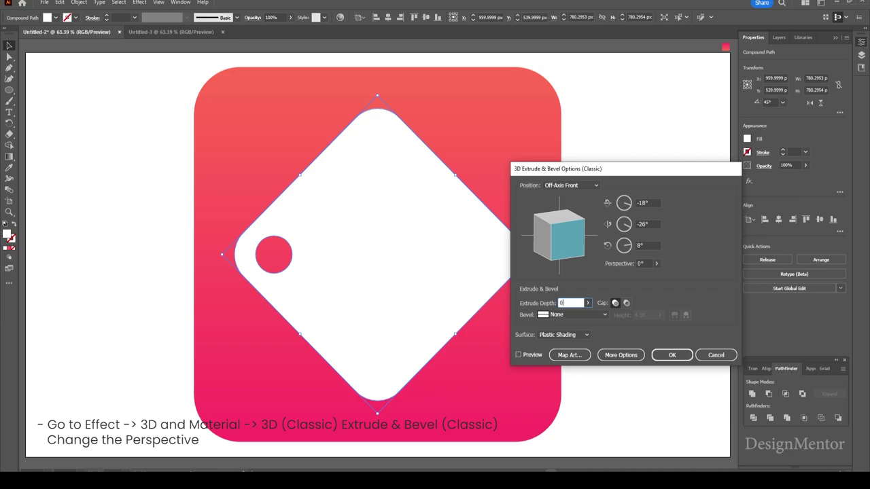
pyautogui.click(518, 355)
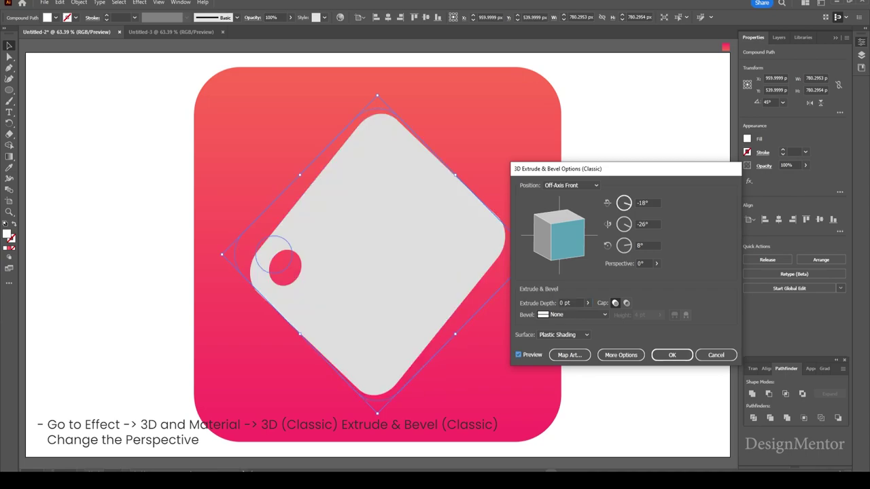
# - Set the 3D rotation angles to 47°, -1°, 0° and apply the effect
pyautogui.click(645, 203)
pyautogui.write('47')
pyautogui.press('Tab')
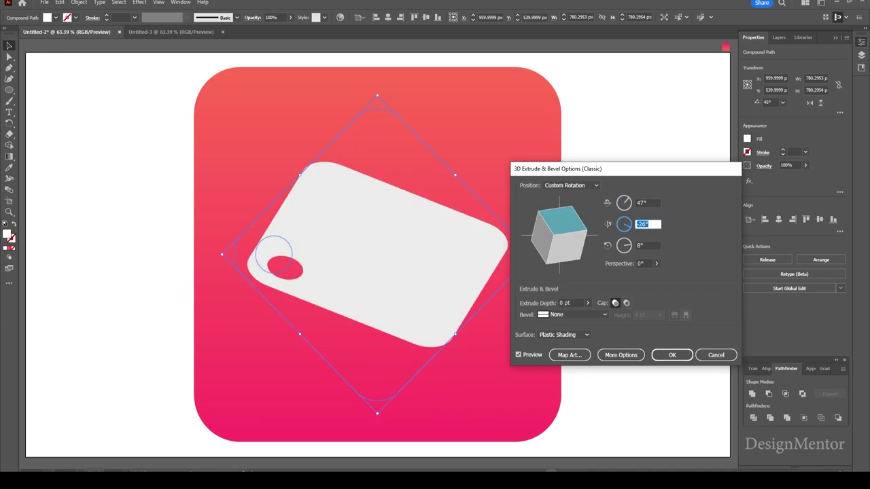
pyautogui.write('-1')
pyautogui.press('Tab')
pyautogui.write('0')
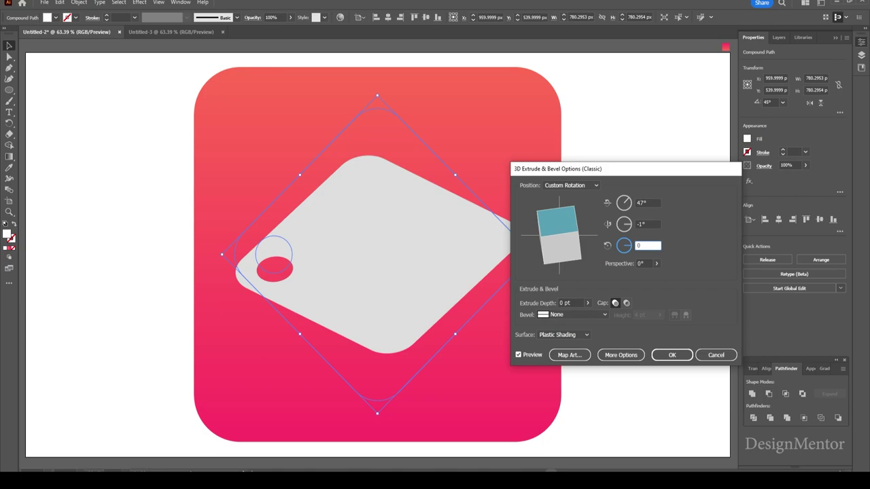
pyautogui.press('Tab')
pyautogui.click(672, 355)
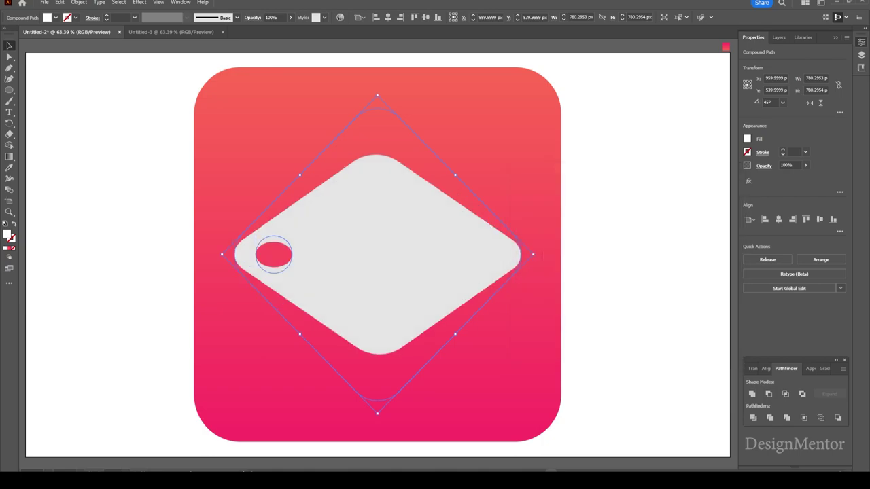
pyautogui.hotkey('ctrl', 'shift', 'a')
pyautogui.hotkey('ctrl', 'a')
pyautogui.click(79, 2)
# - Expand the 3D appearance into a plain group of paths
pyautogui.click(109, 130)
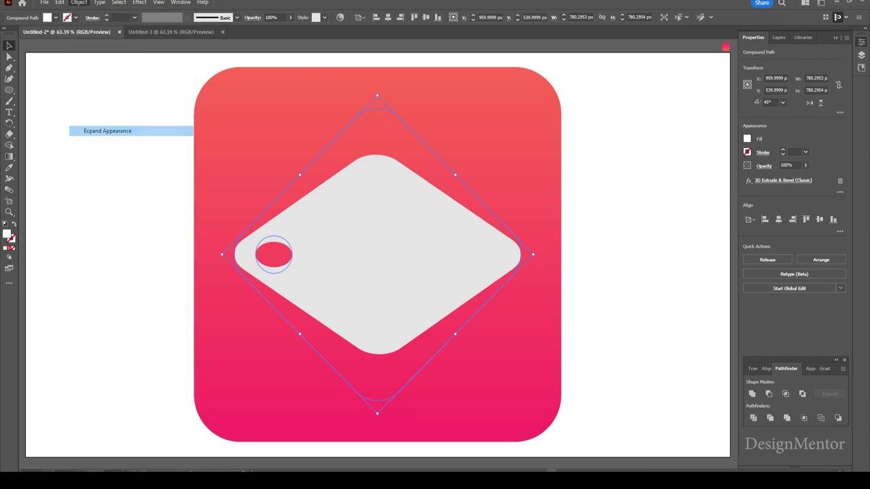
pyautogui.click(79, 2)
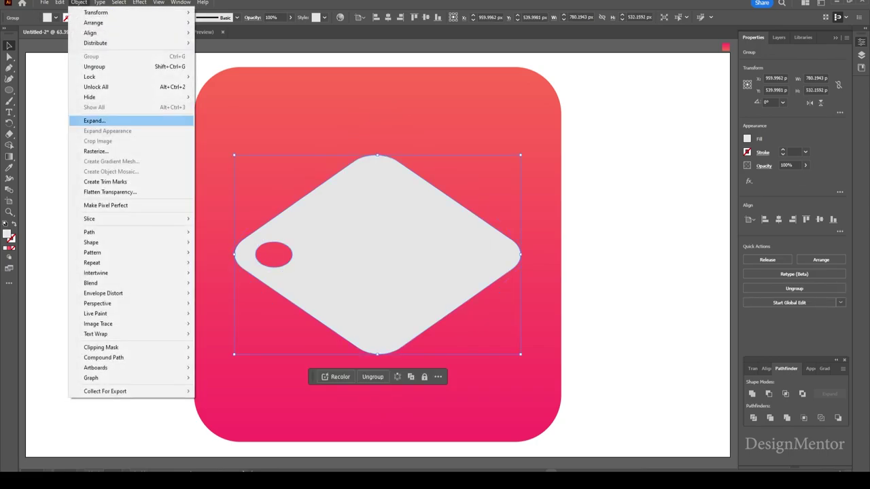
pyautogui.click(102, 120)
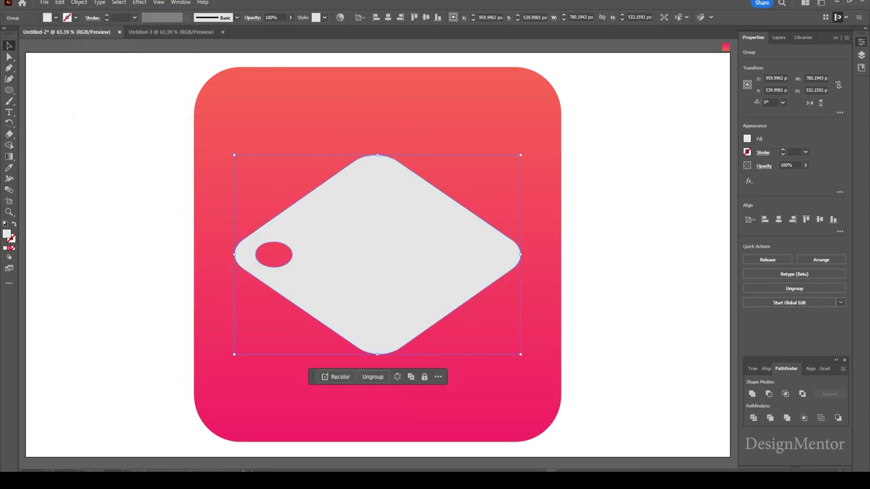
# - Fill the diamond group white and reselect it
pyautogui.click(55, 17)
pyautogui.click(13, 33)
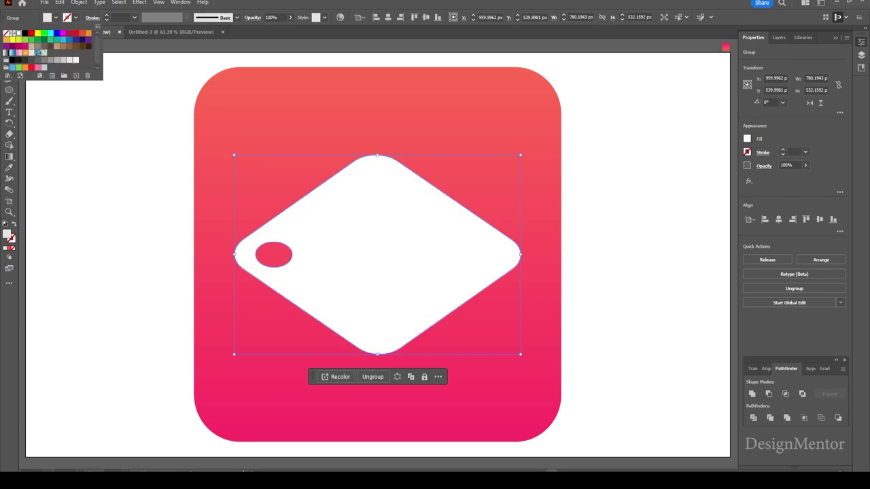
pyautogui.press('Escape')
pyautogui.hotkey('ctrl', 'shift', 'a')
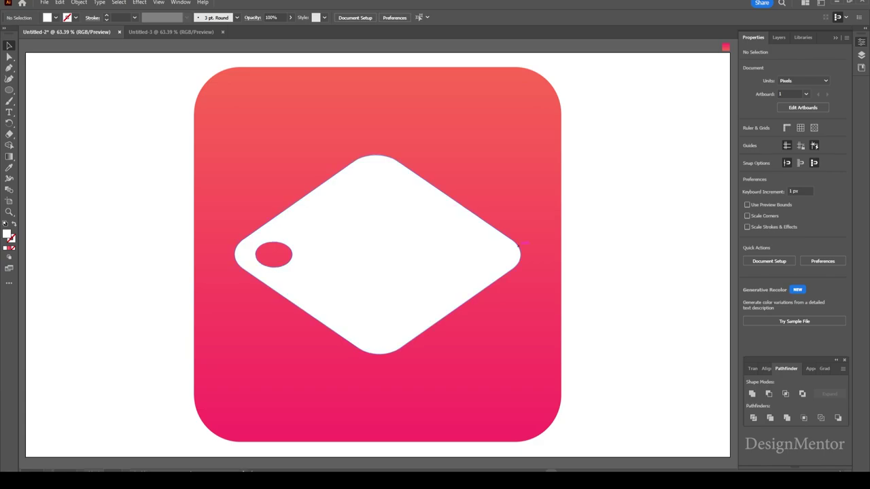
pyautogui.click(489, 257)
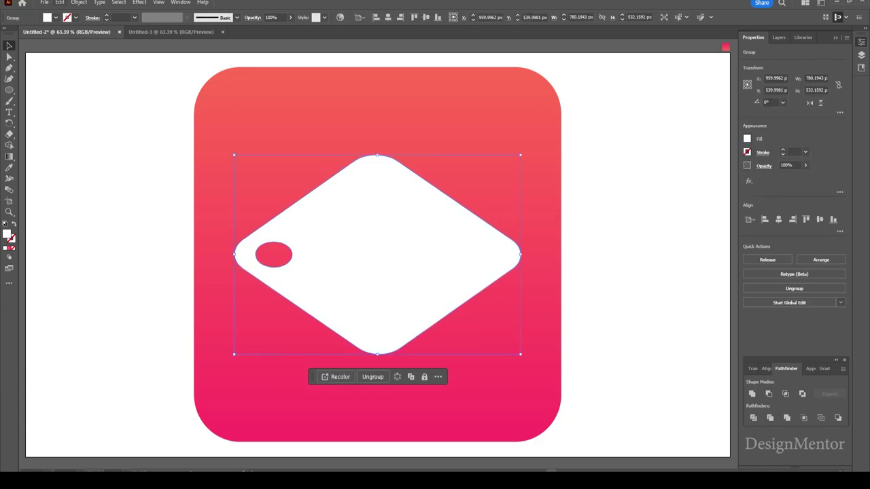
# - Paste a copy of the diamond in front and nudge it down 40 px
pyautogui.click(60, 2)
pyautogui.click(68, 46)
pyautogui.click(60, 2)
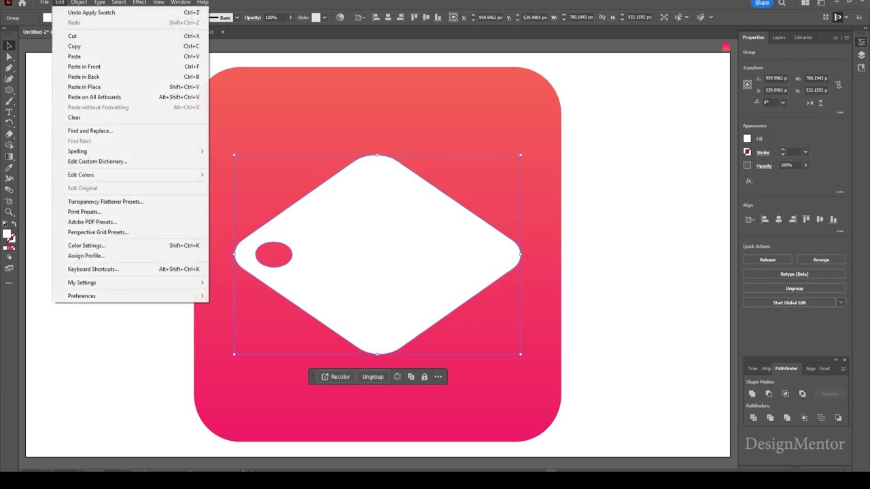
pyautogui.click(84, 67)
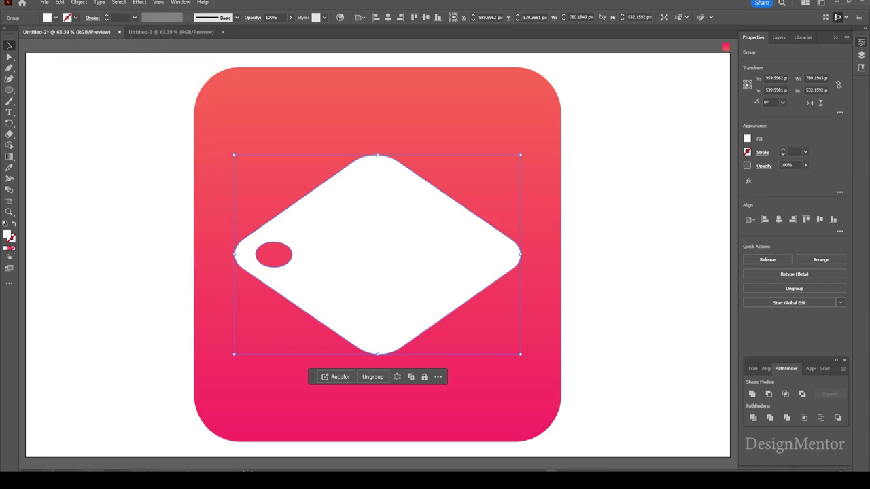
pyautogui.hotkey('shift', 'Down')
pyautogui.hotkey('shift', 'Down')
pyautogui.hotkey('shift', 'Down')
pyautogui.hotkey('shift', 'Down')
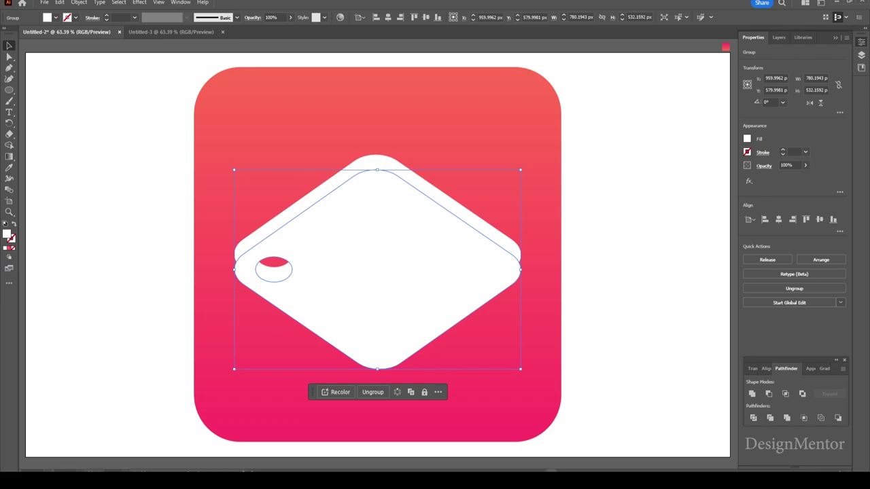
pyautogui.hotkey('shift', 'Down')
# - Bring the top group to front, shift it down 40 px, and fill the lower shape grey
pyautogui.click(370, 159)
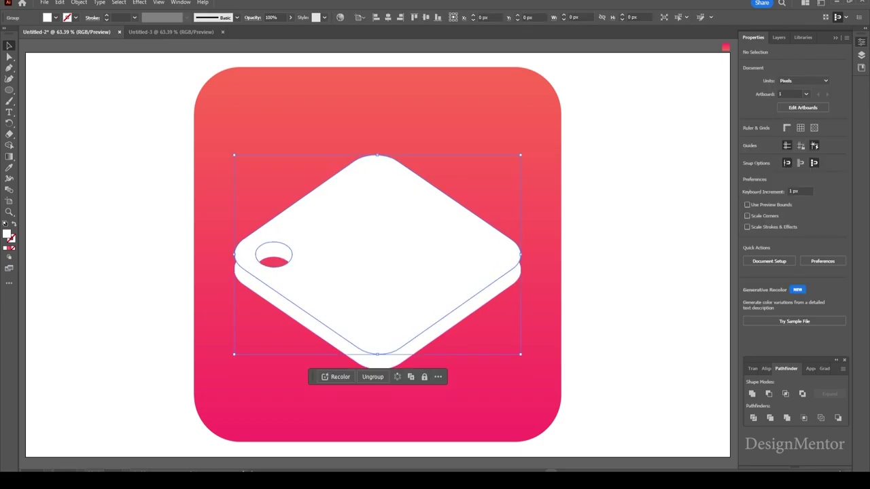
pyautogui.rightClick(370, 158)
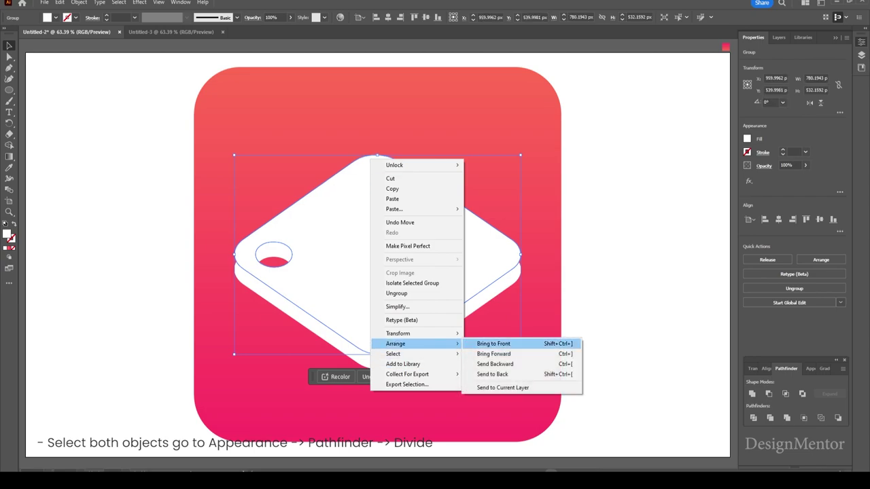
pyautogui.click(487, 343)
pyautogui.hotkey('shift', 'Down')
pyautogui.hotkey('shift', 'Down')
pyautogui.hotkey('shift', 'Down')
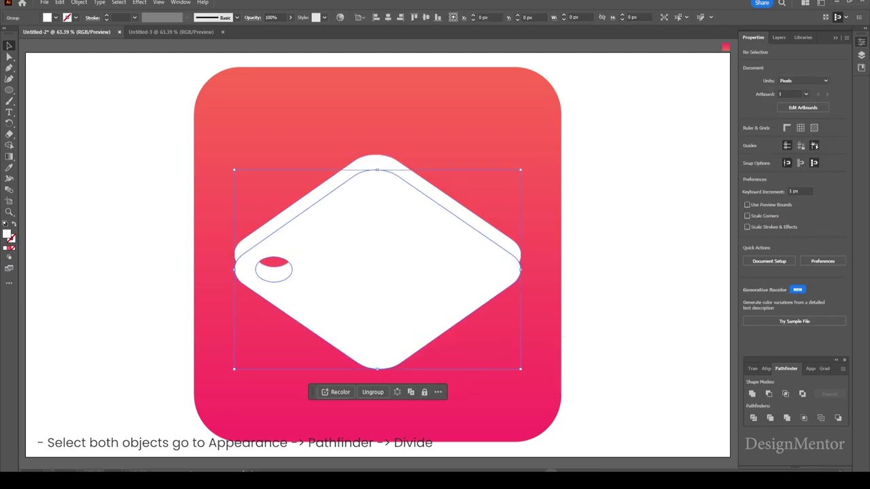
pyautogui.click(55, 18)
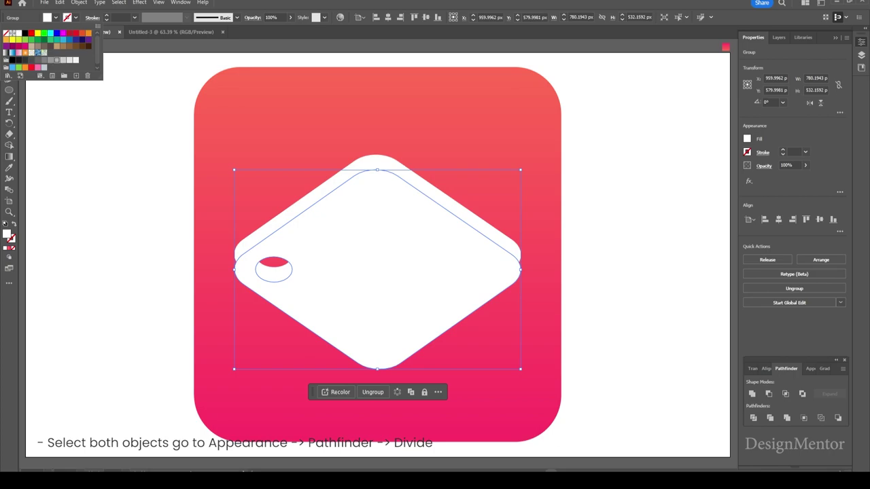
pyautogui.click(57, 60)
pyautogui.press('Escape')
pyautogui.click(612, 272)
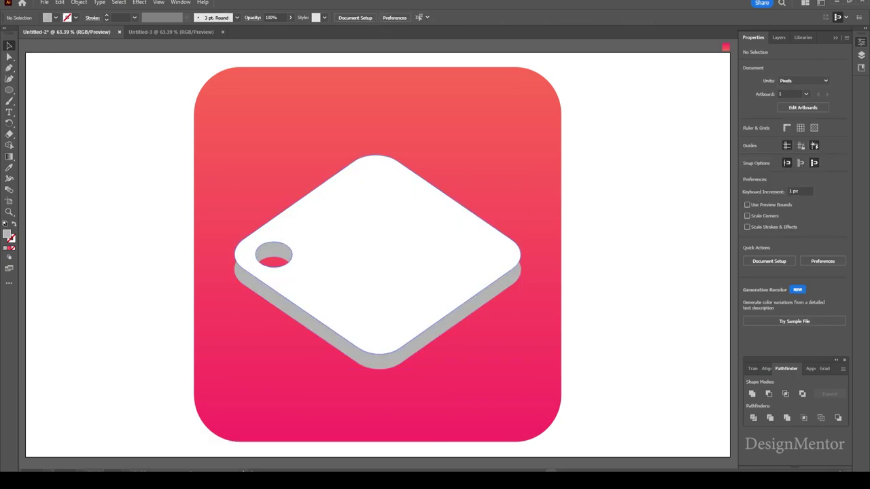
# - Paste another copy of the tag group in front and select all stacked pieces
pyautogui.click(473, 297)
pyautogui.click(60, 3)
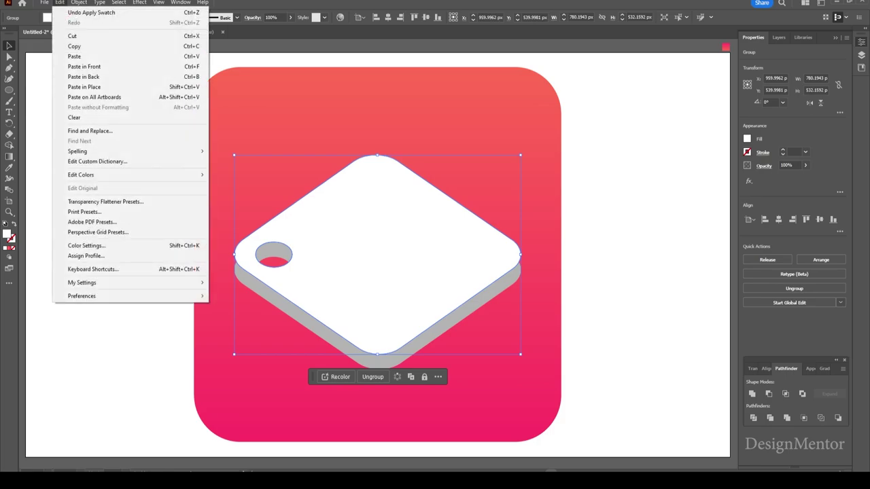
pyautogui.click(75, 43)
pyautogui.hotkey('ctrl', 'shift', 'a')
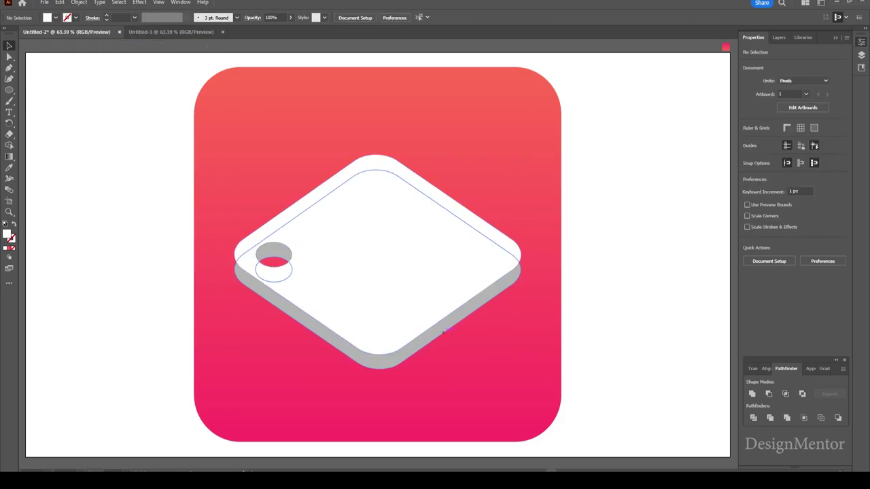
pyautogui.hotkey('ctrl', 'f')
pyautogui.hotkey('ctrl', '2')
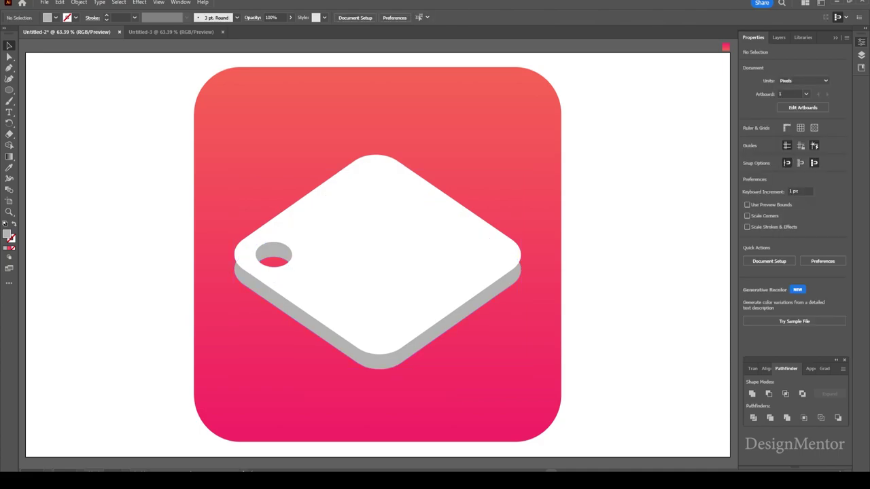
pyautogui.moveTo(315, 196)
pyautogui.mouseDown()
pyautogui.moveTo(496, 260)
pyautogui.moveTo(496, 311)
pyautogui.mouseUp()
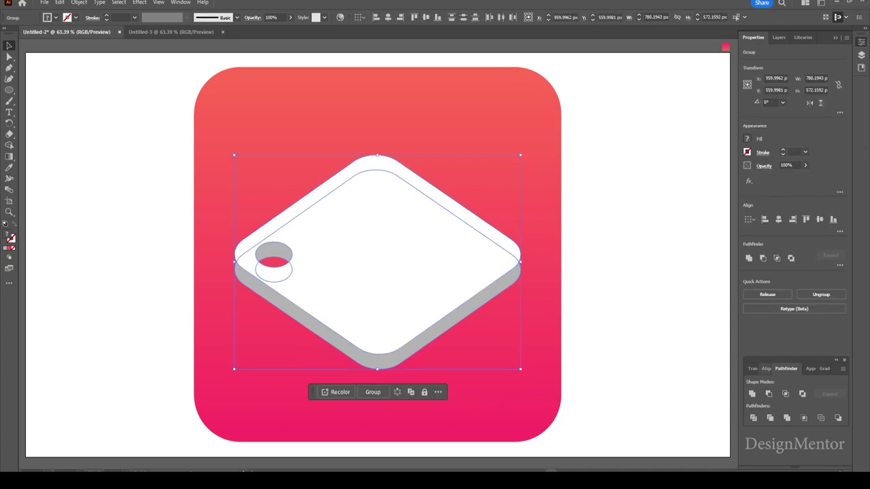
# - Divide the hole ellipse and top slab with Pathfinder, then ungroup the pieces
pyautogui.click(766, 368)
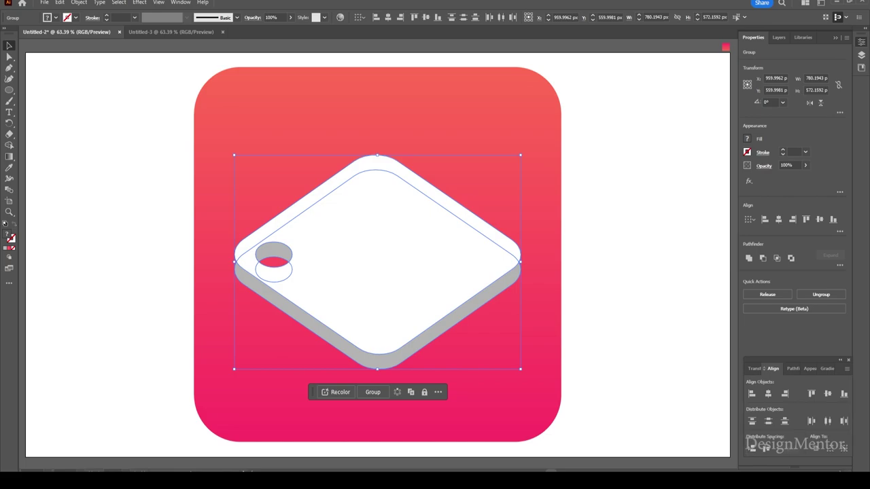
pyautogui.click(793, 369)
pyautogui.click(415, 289)
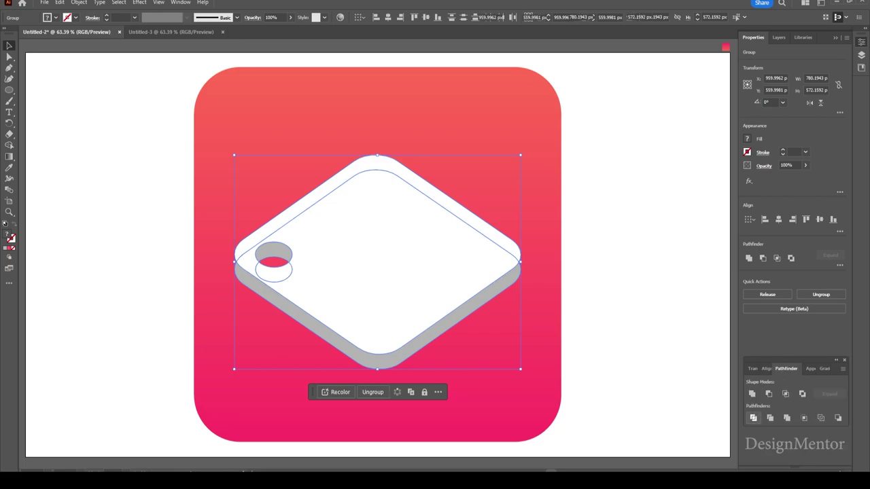
pyautogui.rightClick(416, 289)
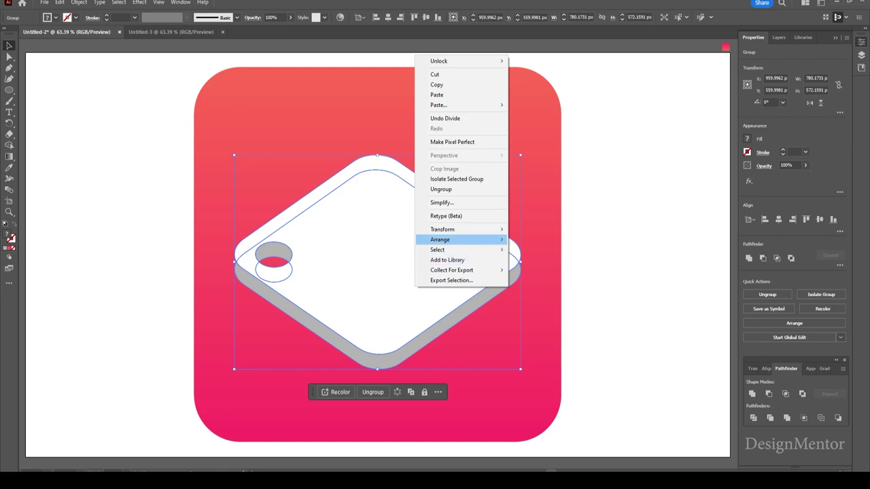
pyautogui.click(441, 189)
# - Delete the white top face and the leftover hole pieces
pyautogui.hotkey('ctrl', 'shift', 'a')
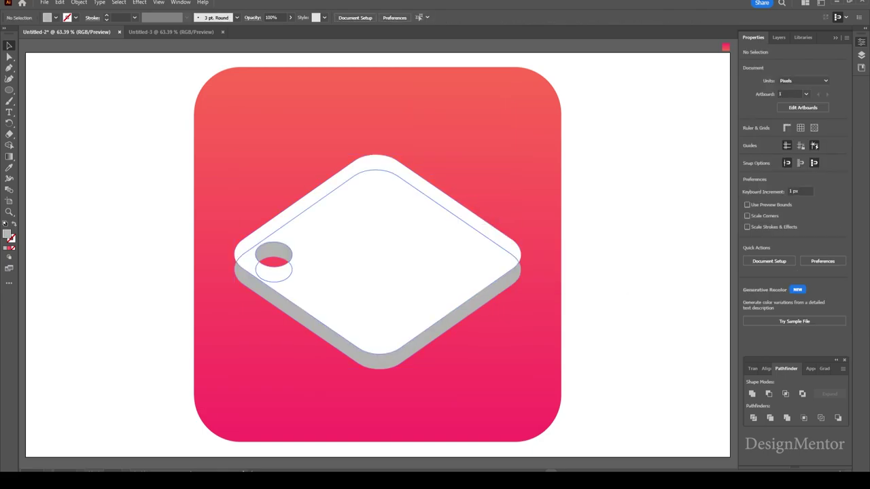
pyautogui.click(377, 204)
pyautogui.hotkey('ctrl', 'shift', 'a')
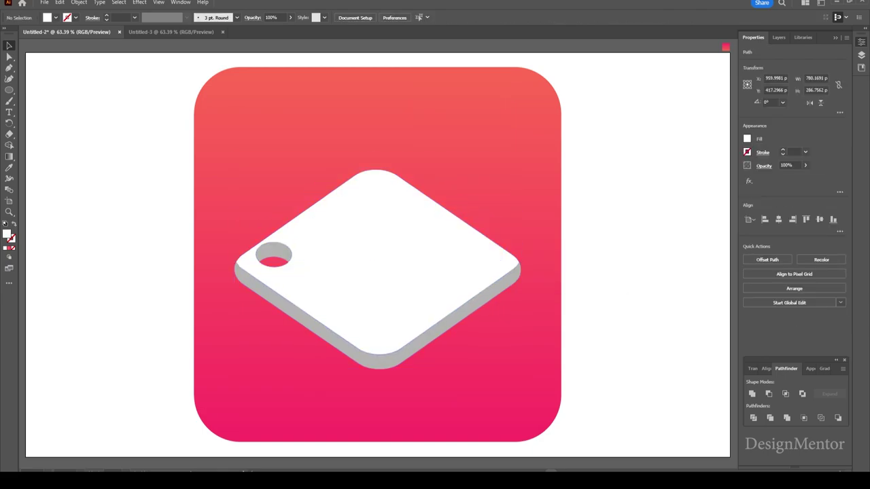
pyautogui.click(299, 307)
pyautogui.press('Delete')
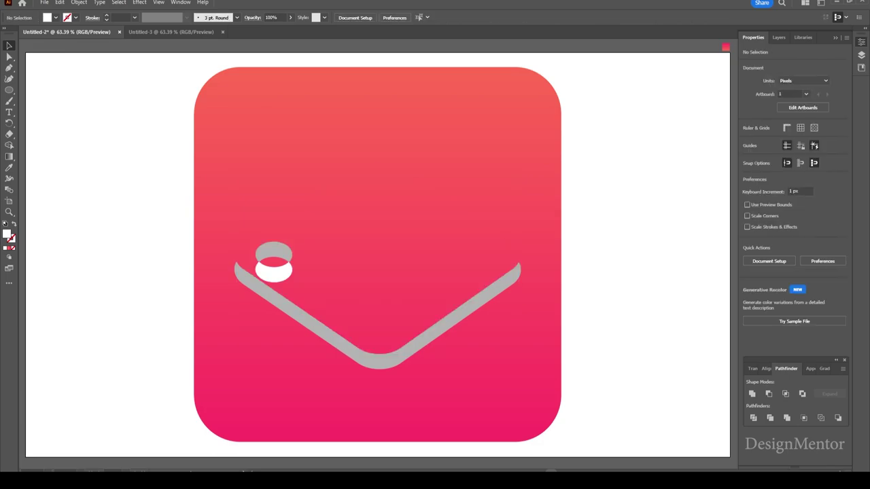
pyautogui.click(274, 270)
pyautogui.press('Delete')
pyautogui.click(265, 246)
pyautogui.press('Delete')
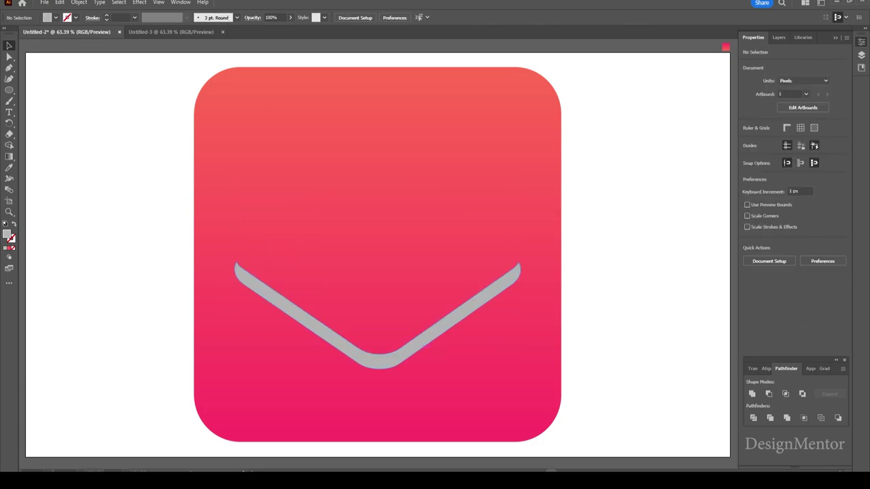
# - Fill the V-shaped edge white and paste the diamond tag back in front
pyautogui.click(286, 301)
pyautogui.click(56, 17)
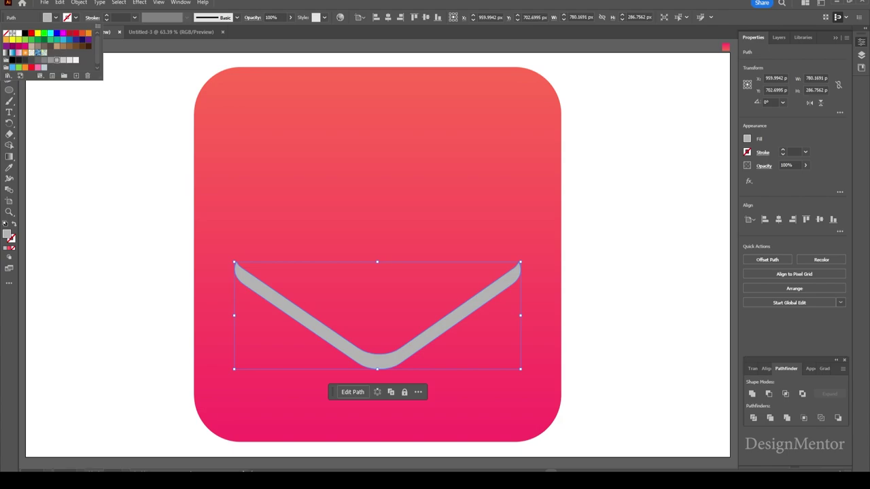
pyautogui.click(19, 33)
pyautogui.hotkey('ctrl', 'shift', 'a')
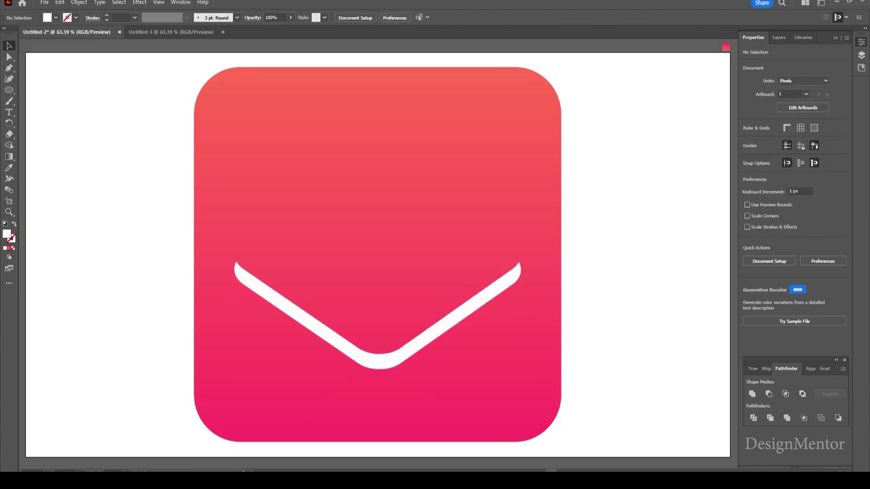
pyautogui.hotkey('ctrl', 'f')
# - Centre the tag on the artboard and raise it to Y 510 px
pyautogui.click(778, 219)
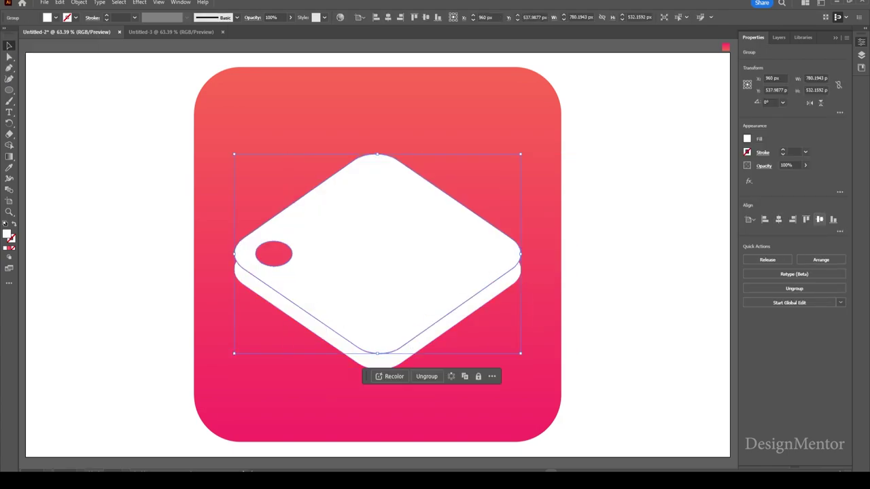
pyautogui.click(819, 218)
pyautogui.hotkey('shift', 'Up')
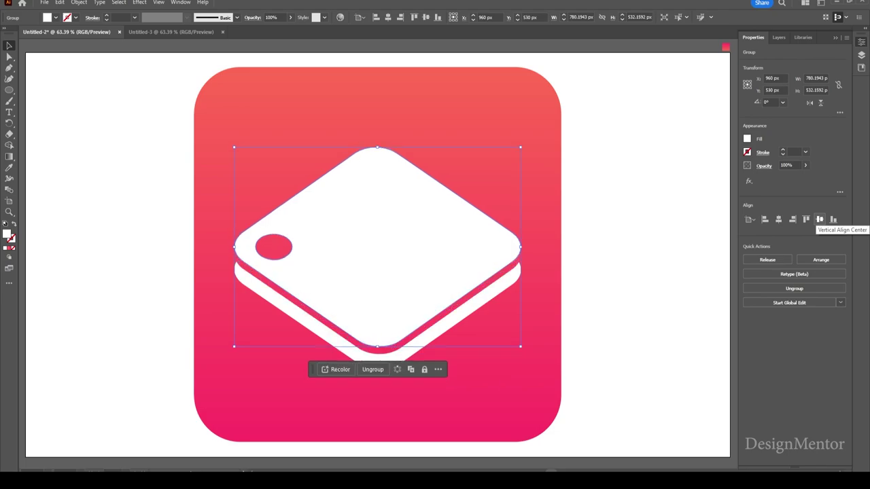
pyautogui.hotkey('shift', 'Up')
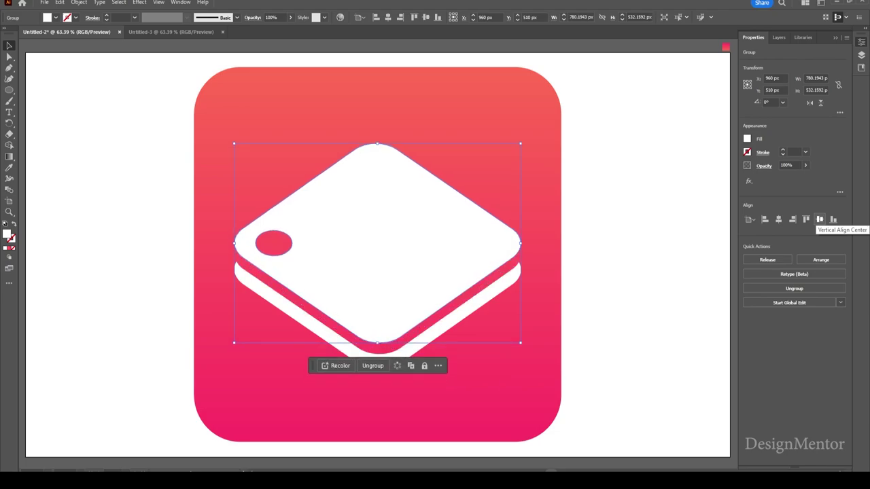
pyautogui.hotkey('ctrl', 'shift', 'a')
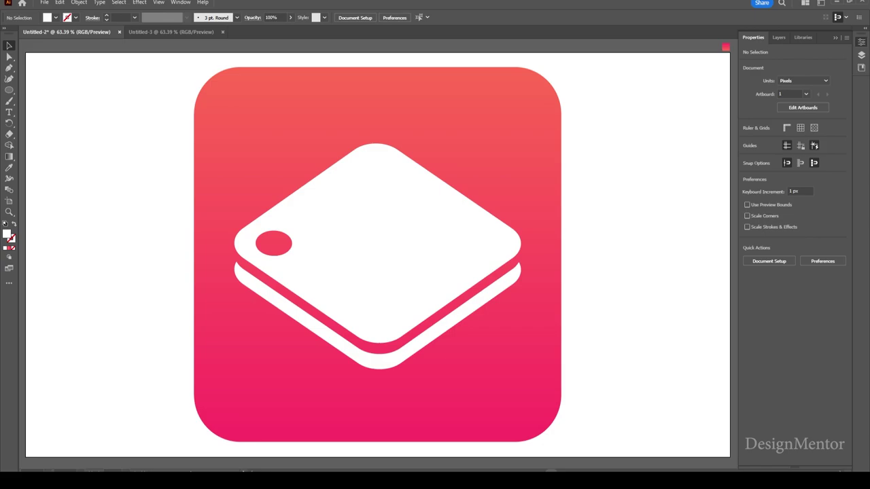
# - Move all the diamond artwork down to Y 604.999 px
pyautogui.hotkey('ctrl', 'a')
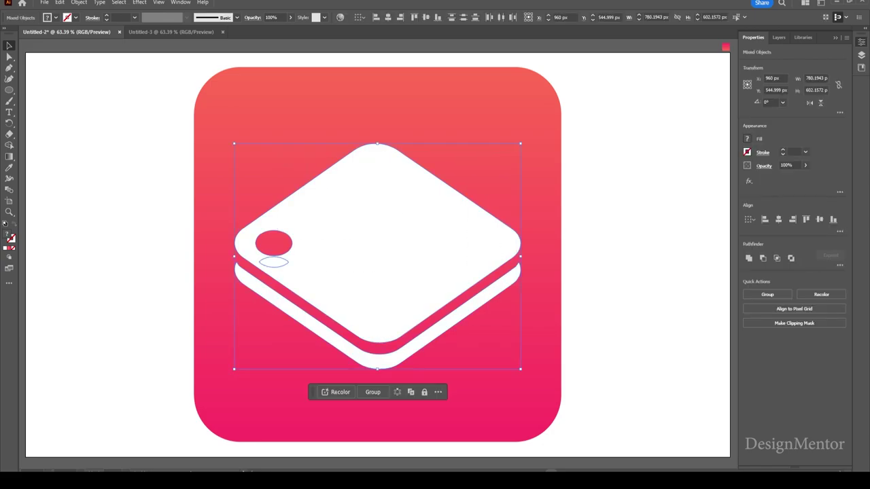
pyautogui.hotkey('shift', 'Down')
pyautogui.hotkey('shift', 'Down')
pyautogui.hotkey('shift', 'Down')
pyautogui.hotkey('shift', 'Down')
pyautogui.hotkey('shift', 'Down')
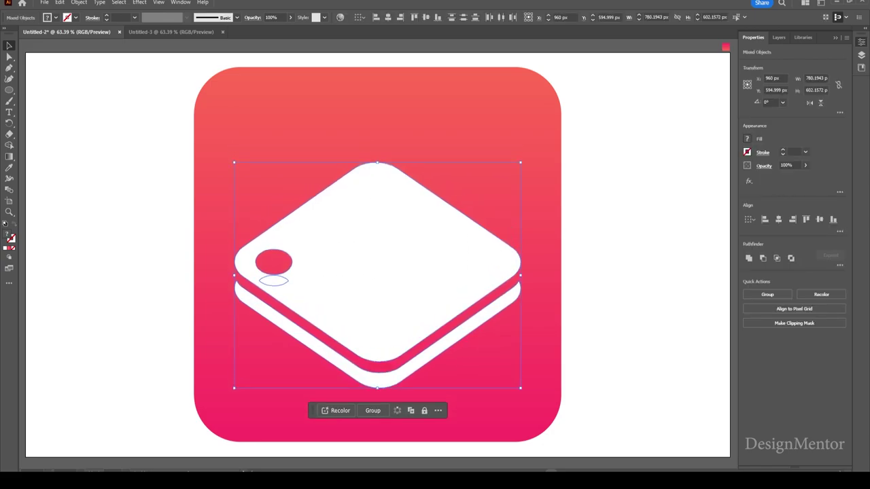
pyautogui.hotkey('shift', 'Down')
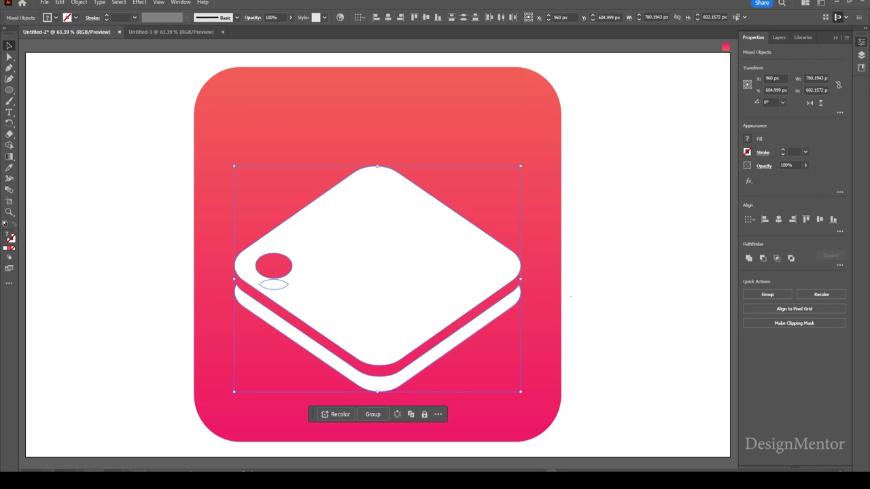
pyautogui.hotkey('ctrl', 'shift', 'a')
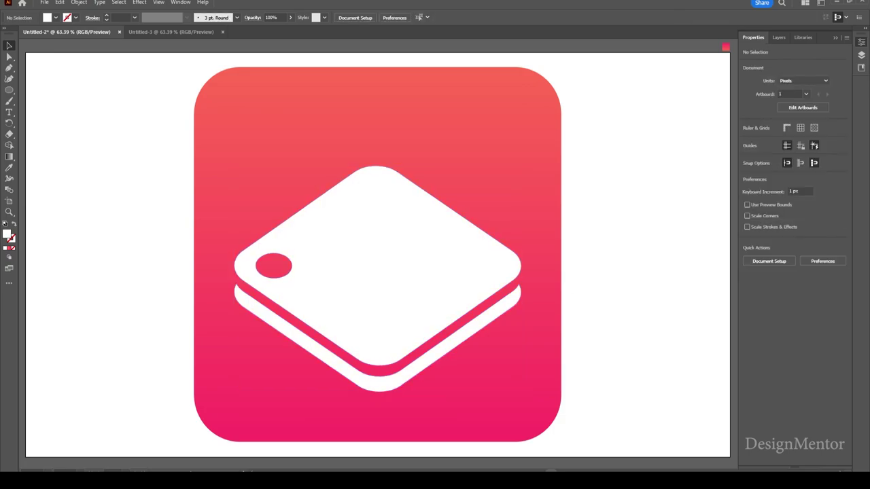
pyautogui.press('l')
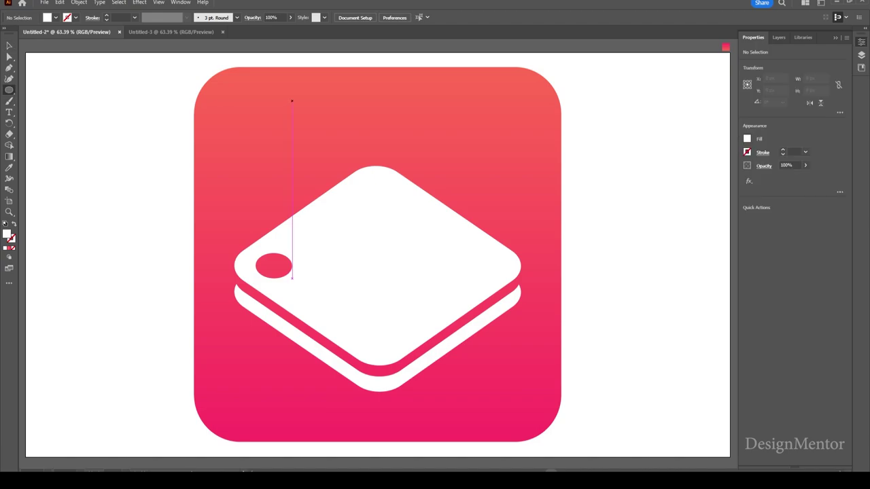
# - Create a white 200 × 200 px circle for the joystick knob
pyautogui.click(292, 277)
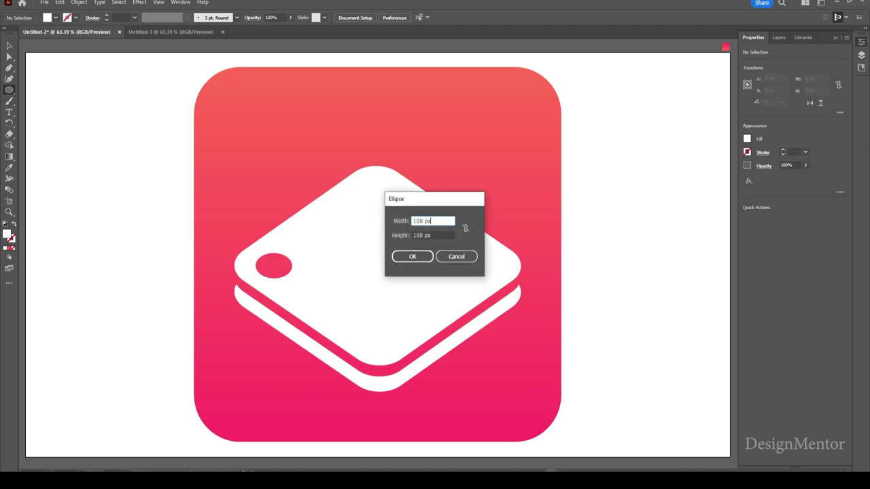
pyautogui.write('200')
pyautogui.press('Tab')
pyautogui.write('200')
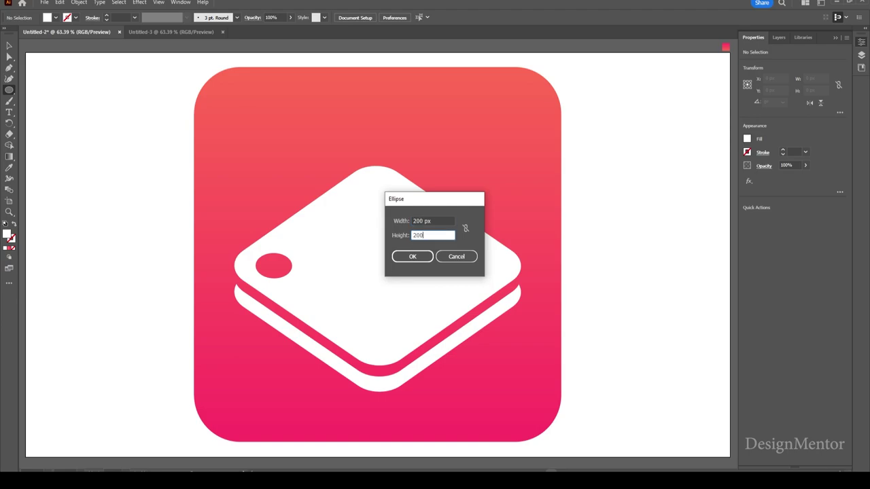
pyautogui.press('Return')
# - Centre the circle horizontally and nudge it up above the base
pyautogui.click(779, 220)
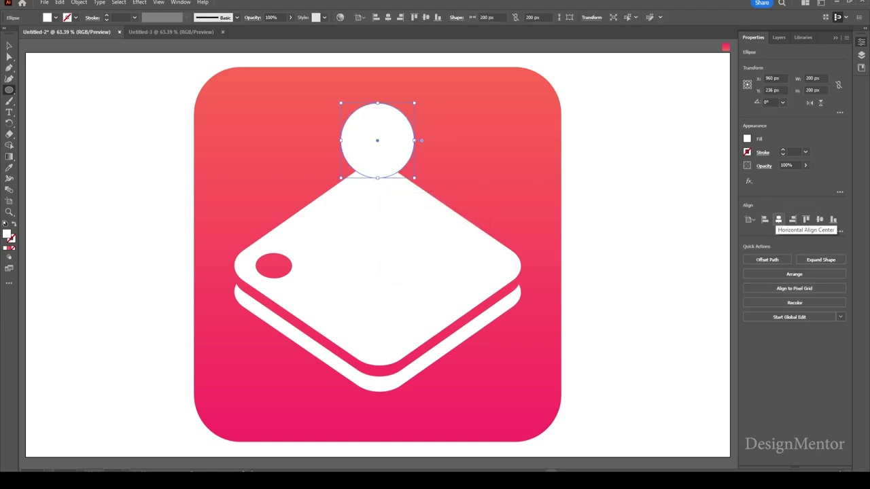
pyautogui.press('v')
pyautogui.hotkey('shift', 'Up')
pyautogui.hotkey('shift', 'Up')
pyautogui.hotkey('shift', 'Up')
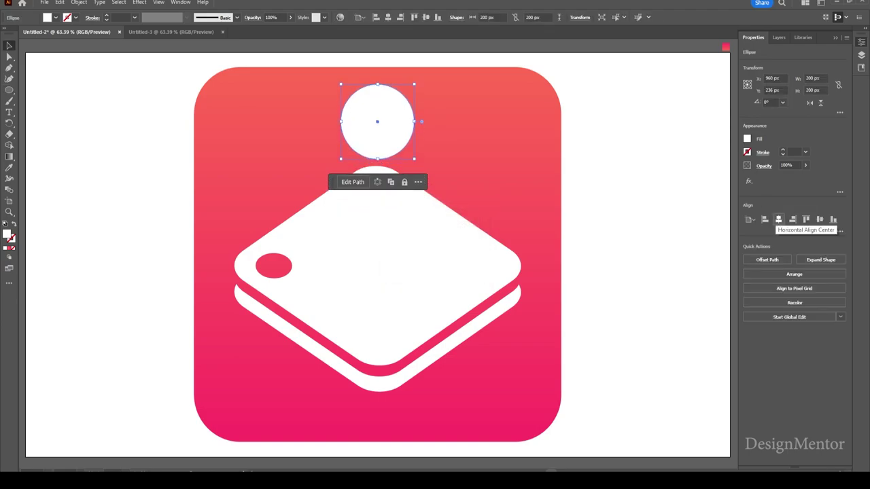
pyautogui.hotkey('shift', 'Up')
pyautogui.hotkey('shift', 'Up')
pyautogui.hotkey('shift', 'Up')
pyautogui.hotkey('shift', 'Up')
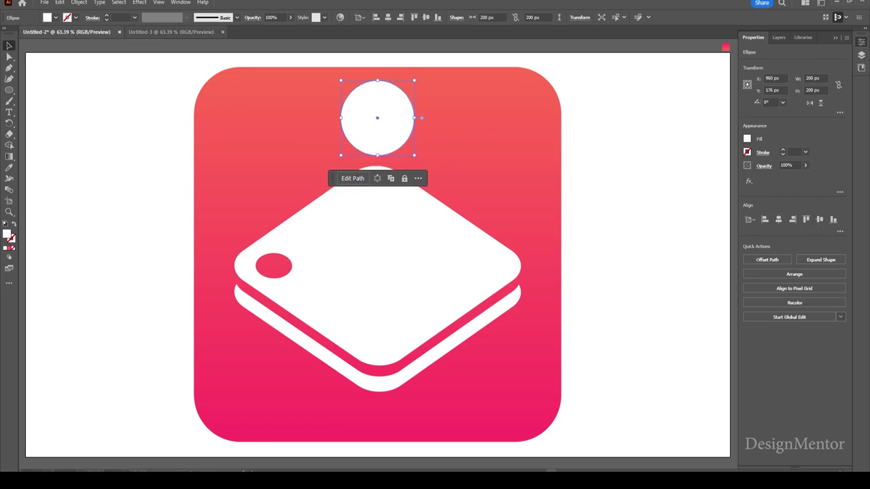
pyautogui.click(9, 90)
pyautogui.click(54, 90)
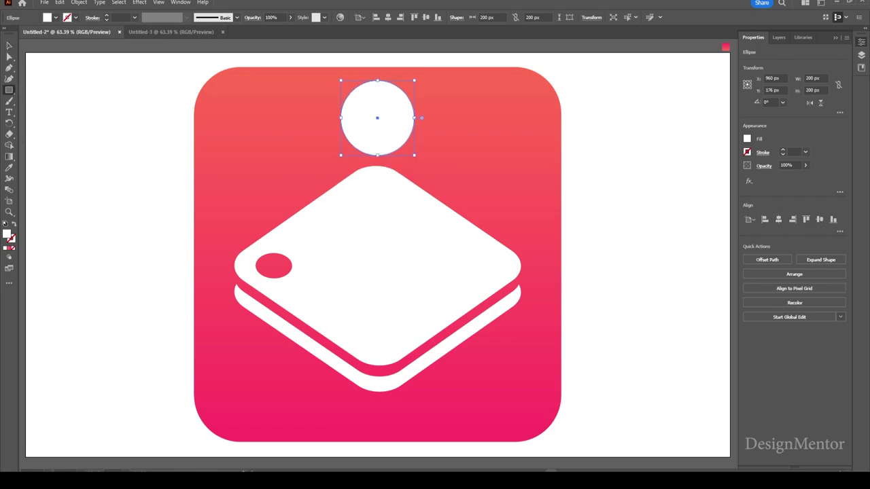
# - Create a light grey 125 × 400 px rectangle with fully rounded pill corners
pyautogui.click(377, 118)
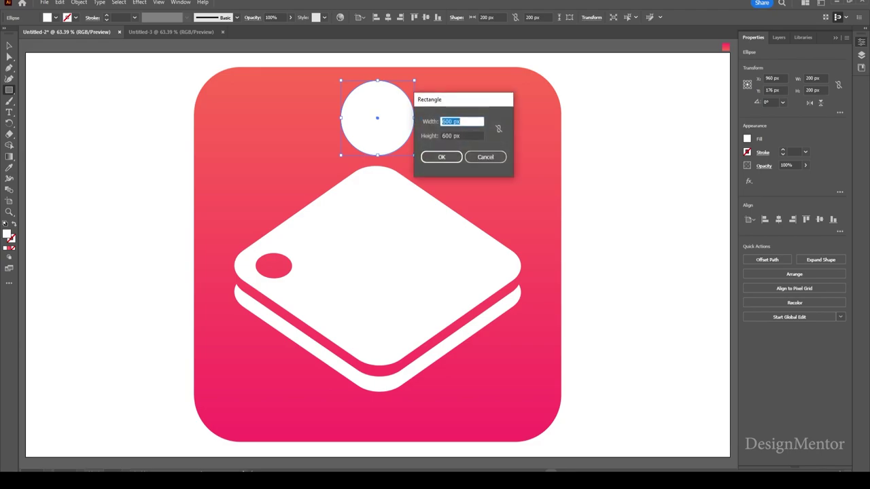
pyautogui.write('125')
pyautogui.press('Tab')
pyautogui.write('400')
pyautogui.press('Return')
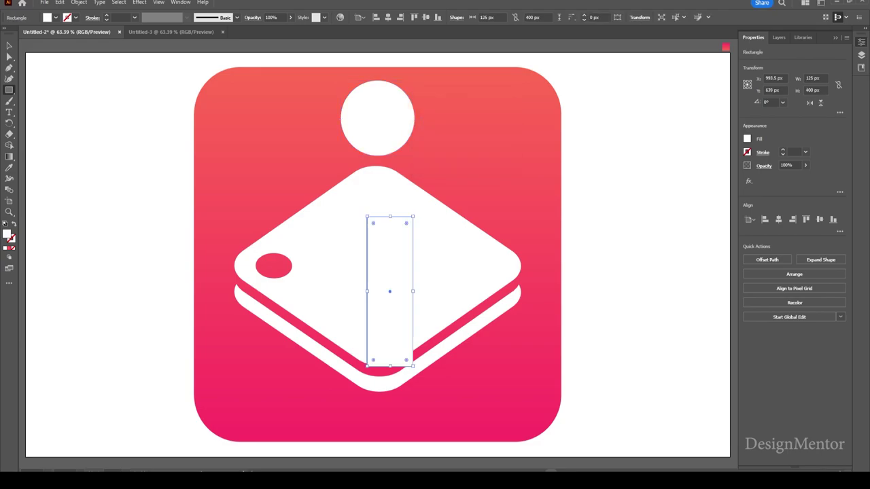
pyautogui.click(56, 17)
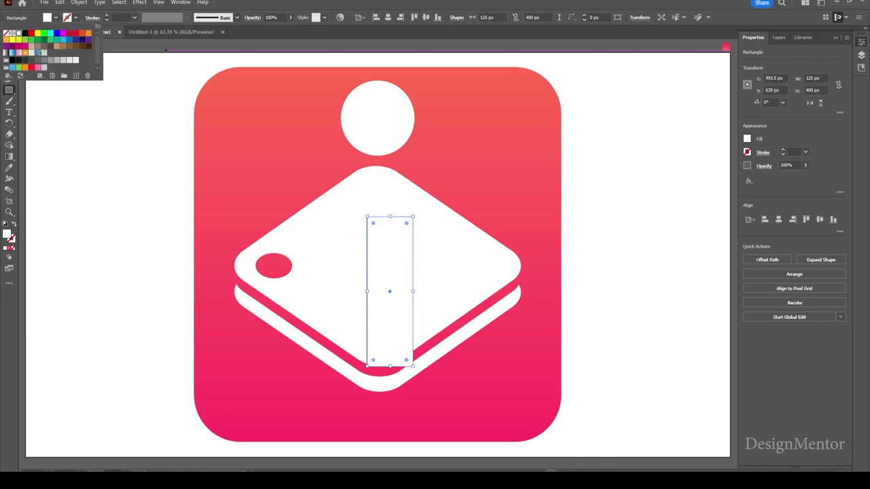
pyautogui.click(63, 60)
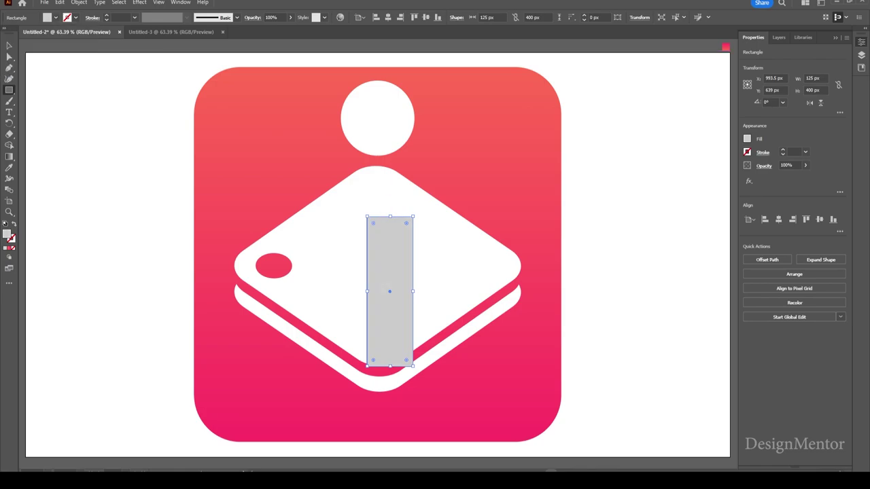
pyautogui.press('v')
pyautogui.moveTo(407, 223); pyautogui.dragTo(418, 258)
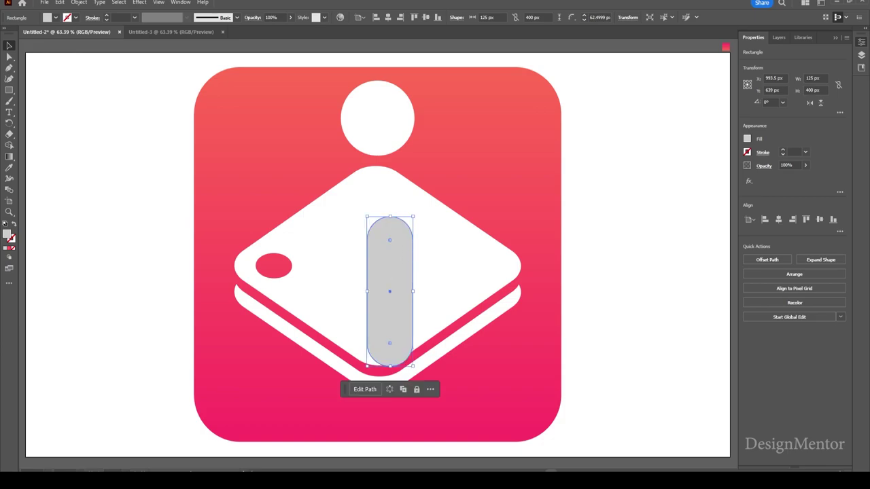
# - Centre the stick on the artboard and nudge it up just below the knob
pyautogui.click(778, 219)
pyautogui.click(819, 218)
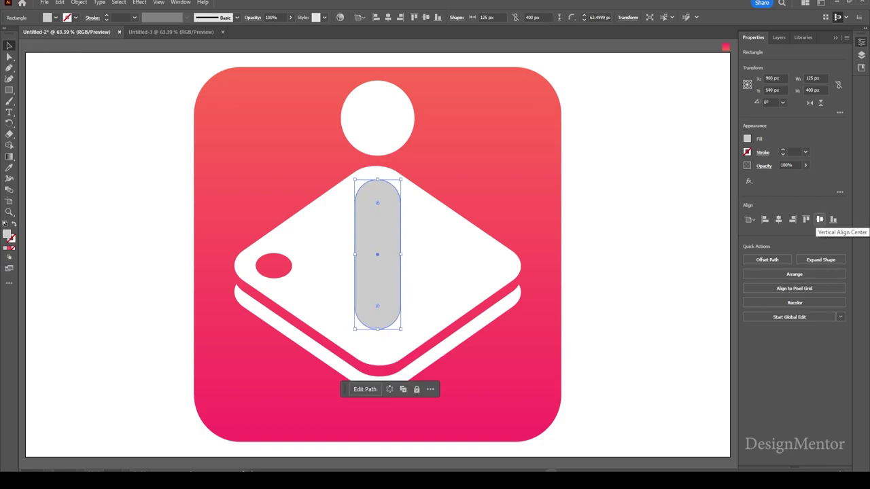
pyautogui.hotkey('shift', 'Up')
pyautogui.hotkey('shift', 'Up')
pyautogui.hotkey('shift', 'Up')
pyautogui.hotkey('shift', 'Up')
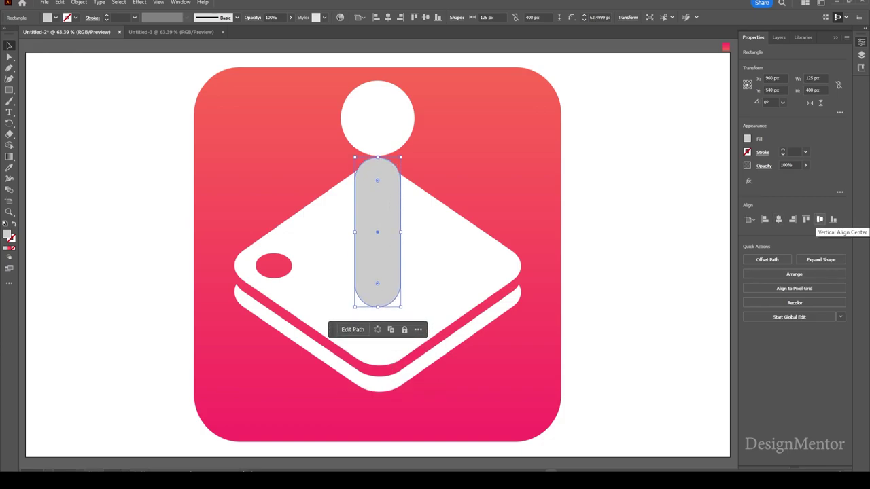
pyautogui.hotkey('shift', 'Up')
pyautogui.hotkey('shift', 'Up')
pyautogui.hotkey('shift', 'Up')
pyautogui.hotkey('shift', 'Up')
pyautogui.hotkey('shift', 'Up')
pyautogui.hotkey('shift', 'Up')
pyautogui.hotkey('shift', 'Up')
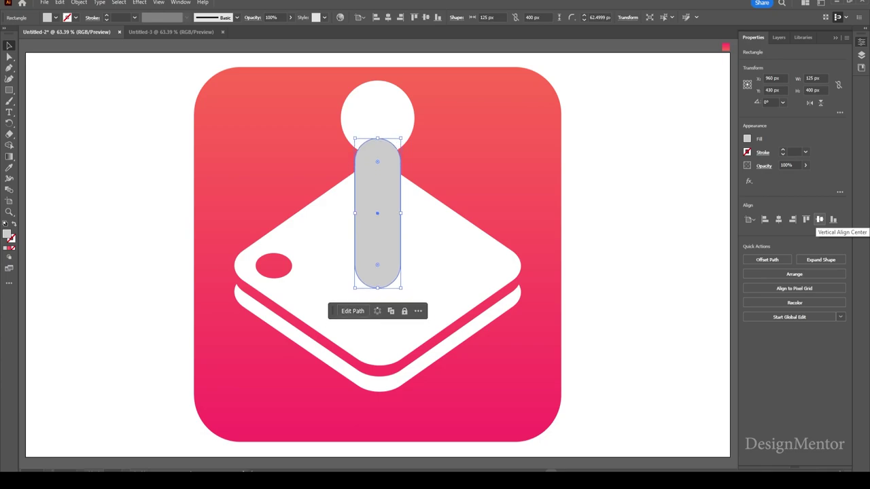
pyautogui.hotkey('shift', 'Up')
pyautogui.hotkey('shift', 'Up')
pyautogui.hotkey('shift', 'Up')
pyautogui.hotkey('shift', 'Down')
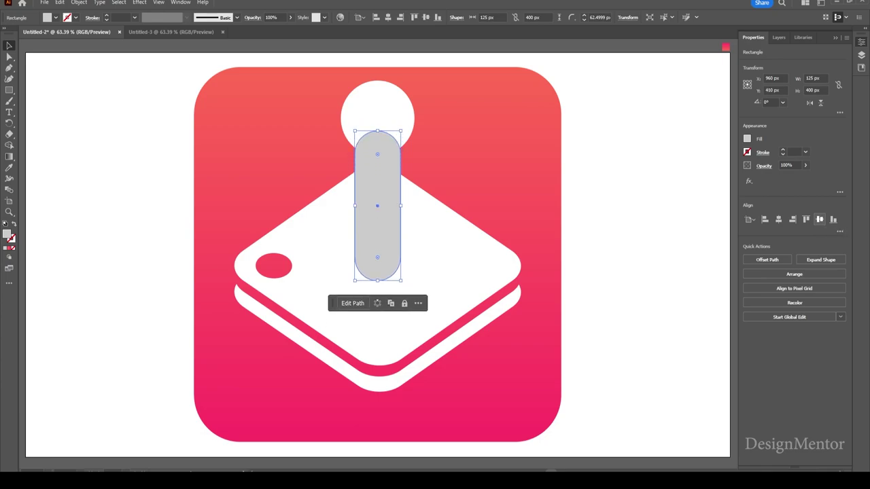
pyautogui.hotkey('shift', 'Up')
pyautogui.hotkey('shift', 'Down')
pyautogui.hotkey('shift', 'Down')
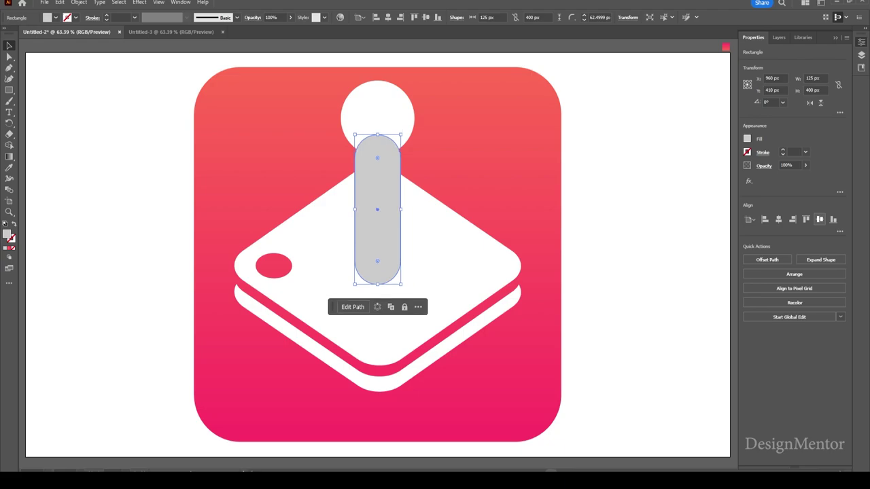
pyautogui.hotkey('shift', 'Up')
pyautogui.hotkey('shift', 'Down')
pyautogui.hotkey('ctrl', 'shift', 'a')
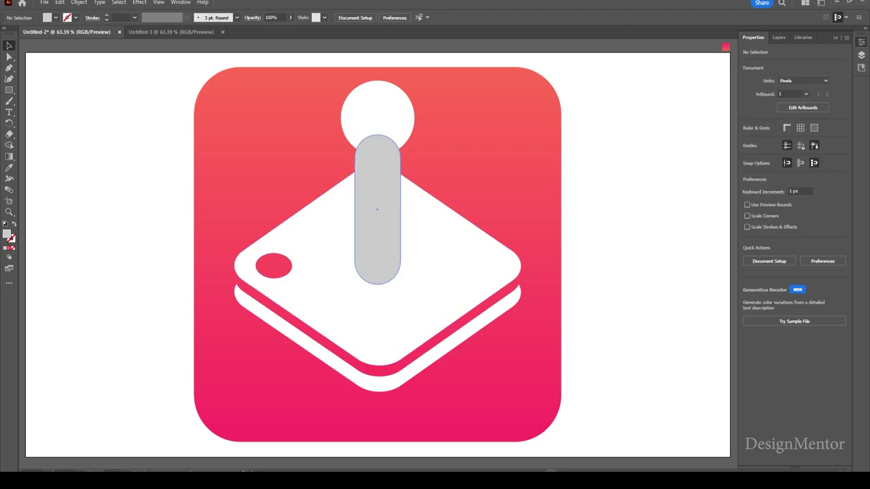
# - Divide the grey stick and white base with Pathfinder and ungroup the pieces
pyautogui.click(377, 204)
pyautogui.keyDown('shift'); pyautogui.click(448, 225); pyautogui.keyUp('shift')
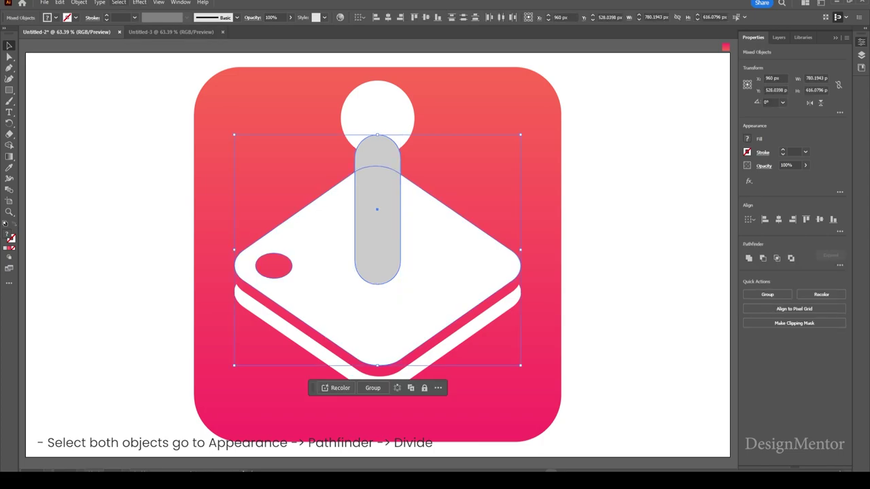
pyautogui.click(180, 2)
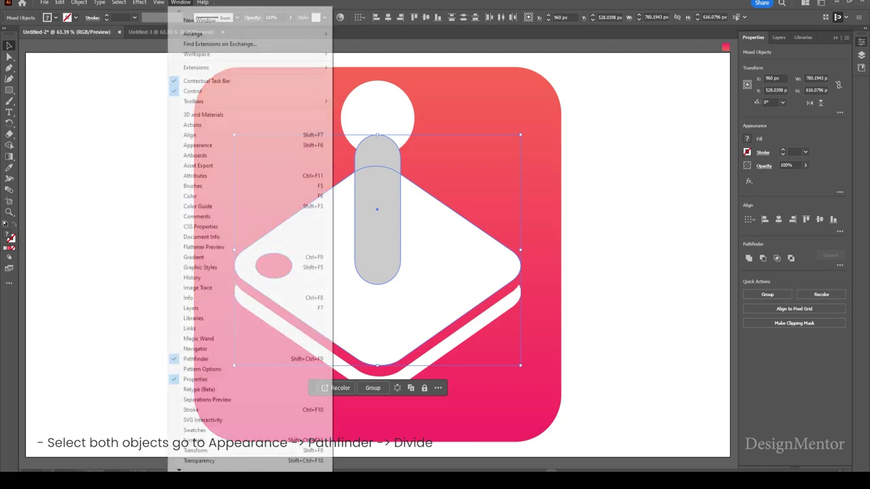
pyautogui.click(197, 145)
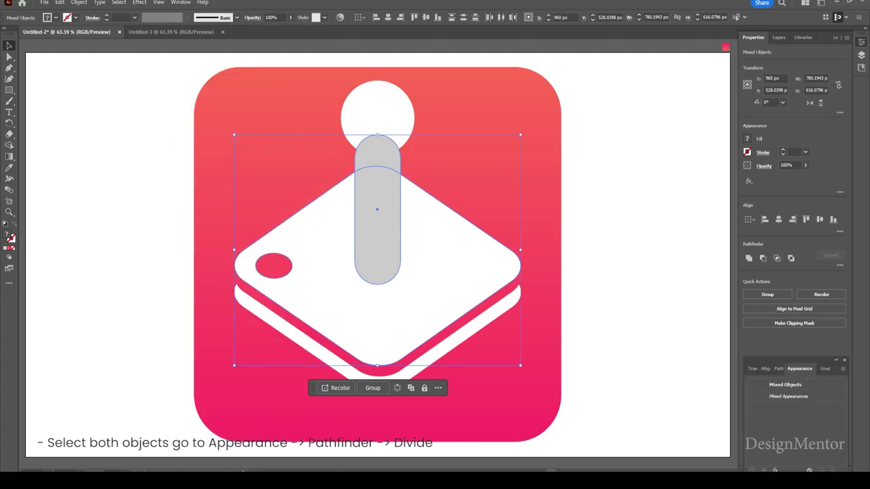
pyautogui.click(787, 369)
pyautogui.click(753, 418)
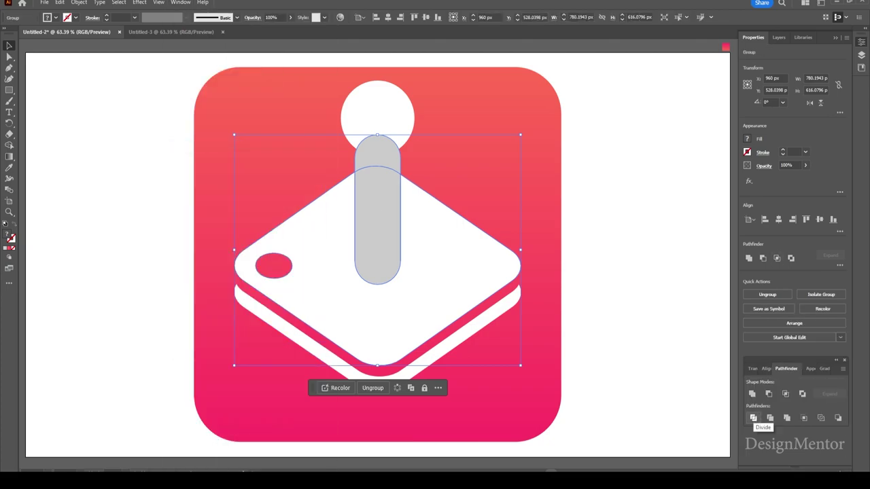
pyautogui.rightClick(420, 224)
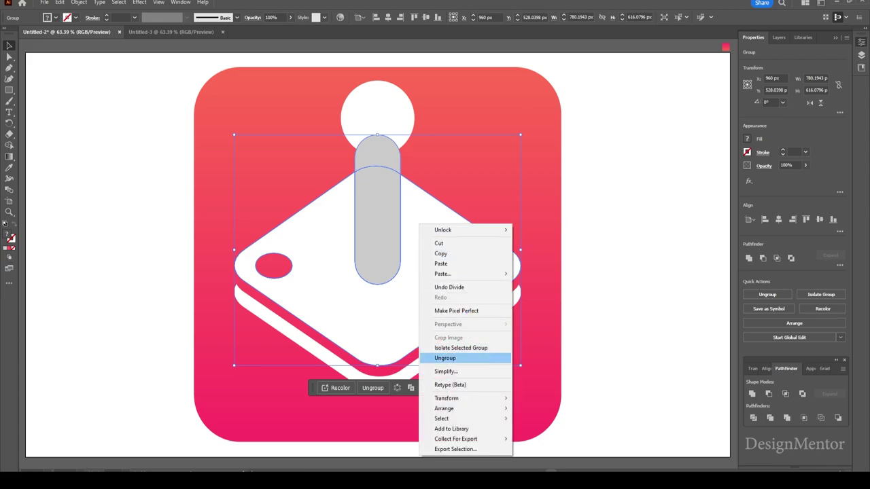
pyautogui.click(446, 358)
# - Delete both grey stick pieces, leaving a pink slot cut through the base
pyautogui.click(646, 238)
pyautogui.click(377, 143)
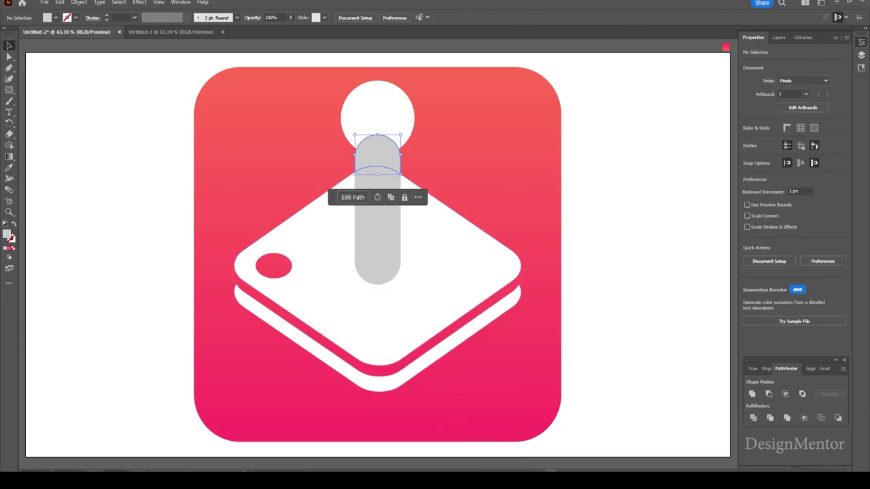
pyautogui.press('Delete')
pyautogui.click(377, 225)
pyautogui.press('Delete')
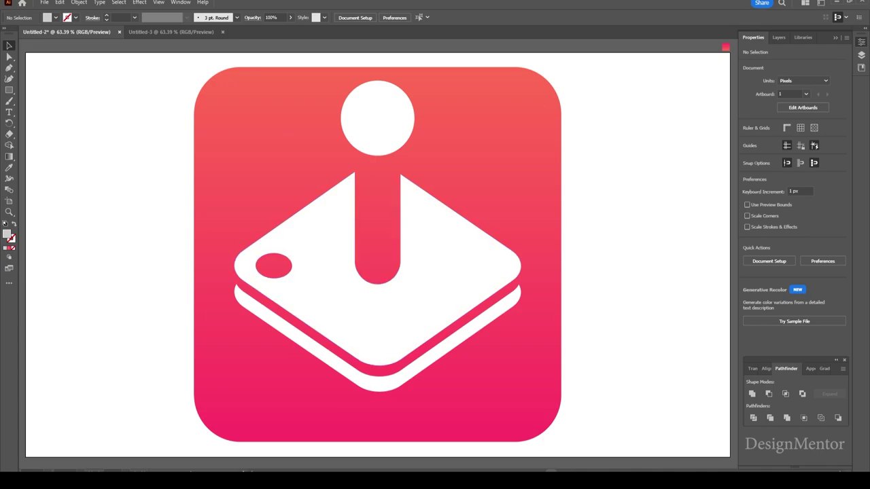
# - Group the white knob with both base layers and centre the group vertically
pyautogui.click(377, 118)
pyautogui.keyDown('shift'); pyautogui.click(378, 326); pyautogui.keyUp('shift')
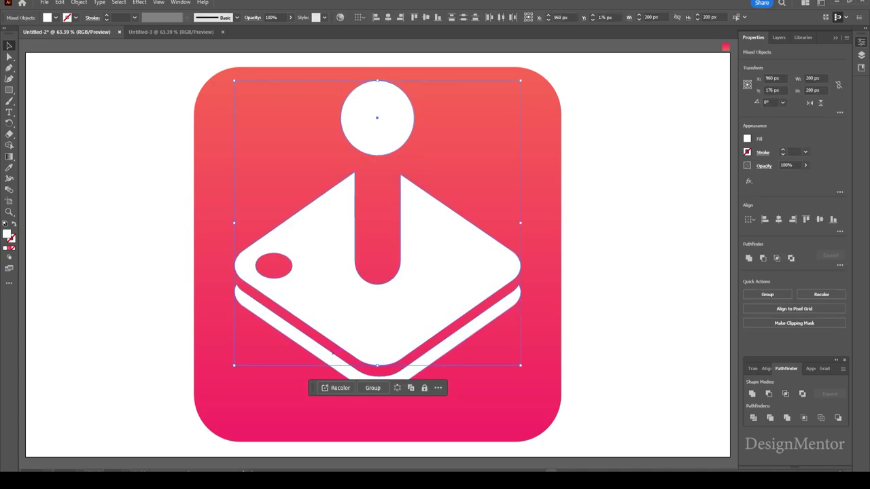
pyautogui.keyDown('shift'); pyautogui.click(378, 372); pyautogui.keyUp('shift')
pyautogui.rightClick(317, 144)
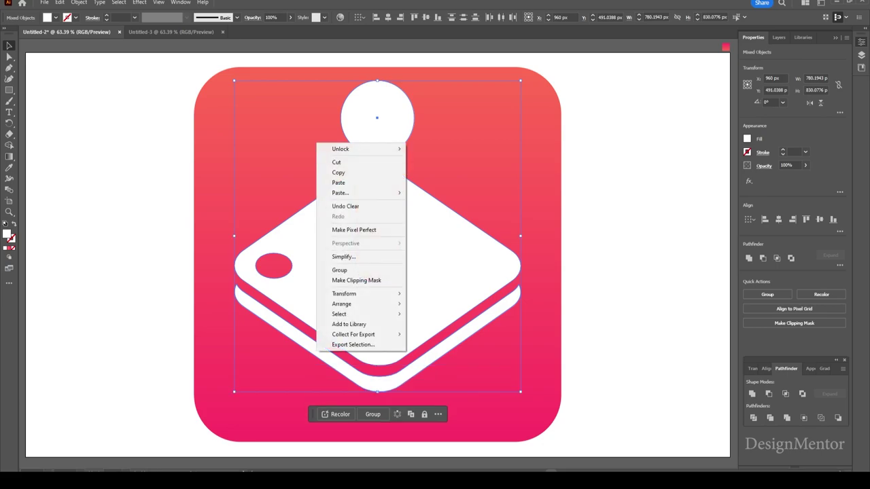
pyautogui.click(339, 270)
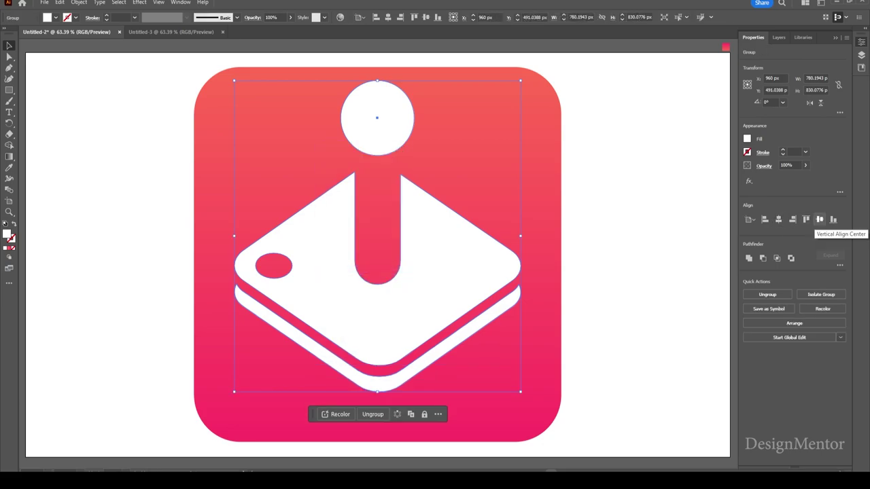
pyautogui.click(820, 219)
pyautogui.hotkey('ctrl', 'shift', 'a')
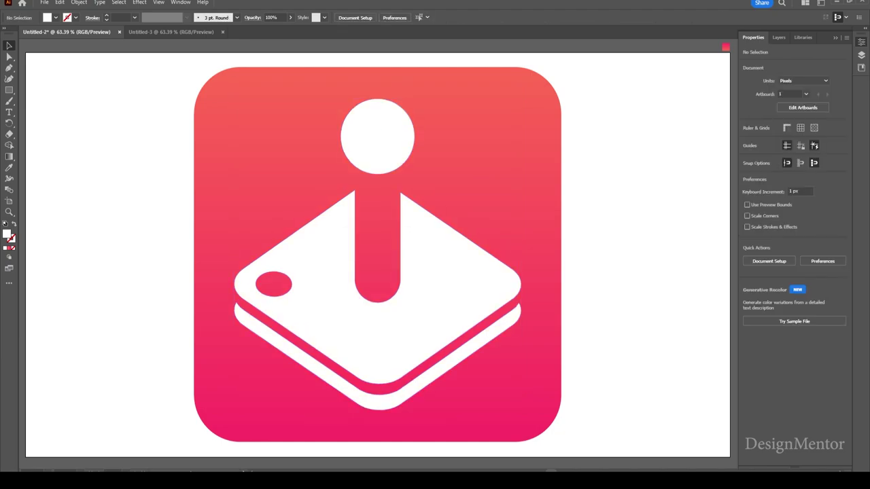